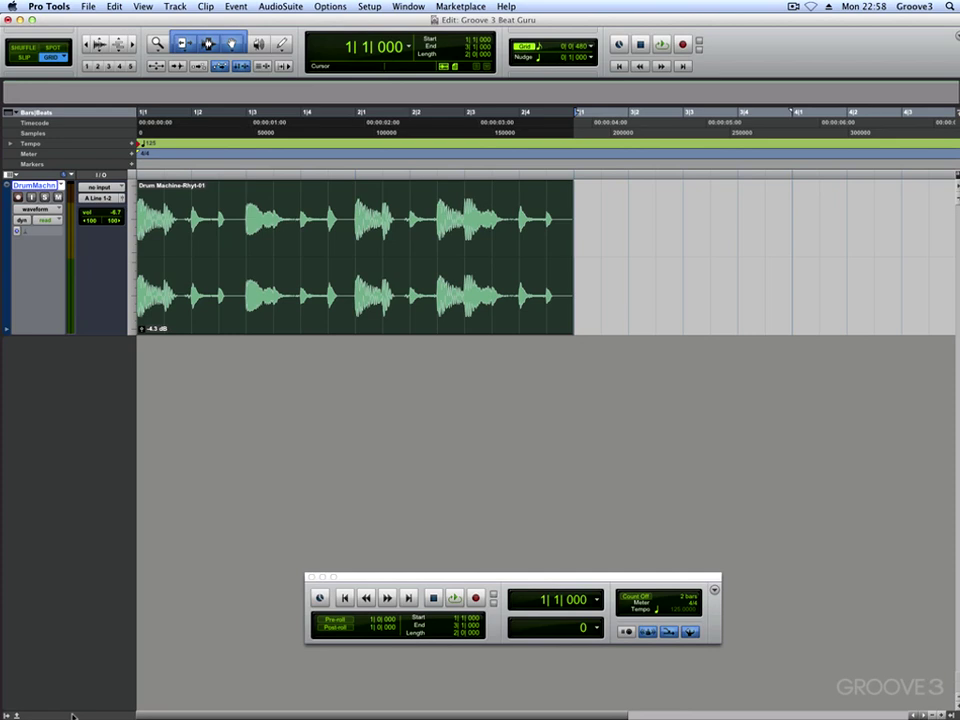
- Play the drum loop, then set the grid to 1/16 and back to 1/8 note
{"action": "key", "text": "space"}
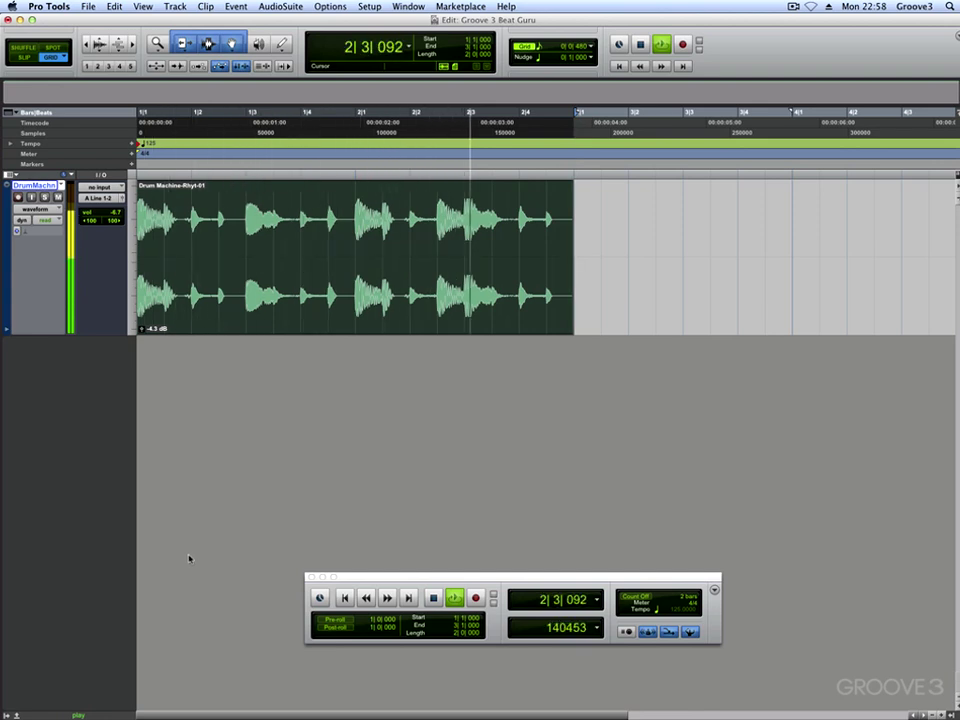
{"action": "key", "text": "space"}
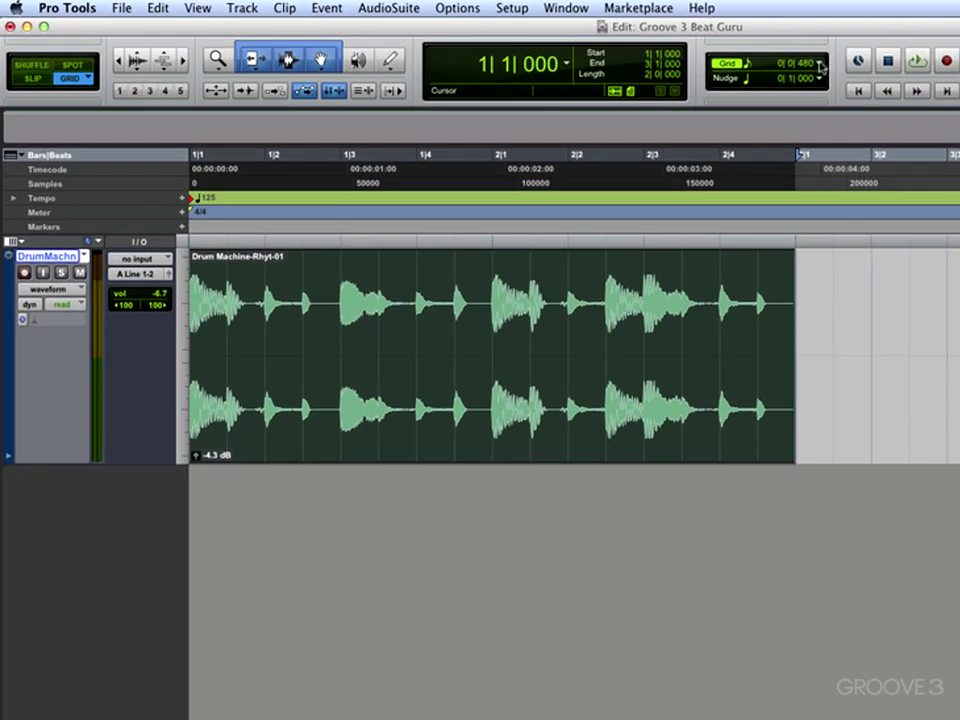
{"action": "left_click", "coordinate": [820, 66]}
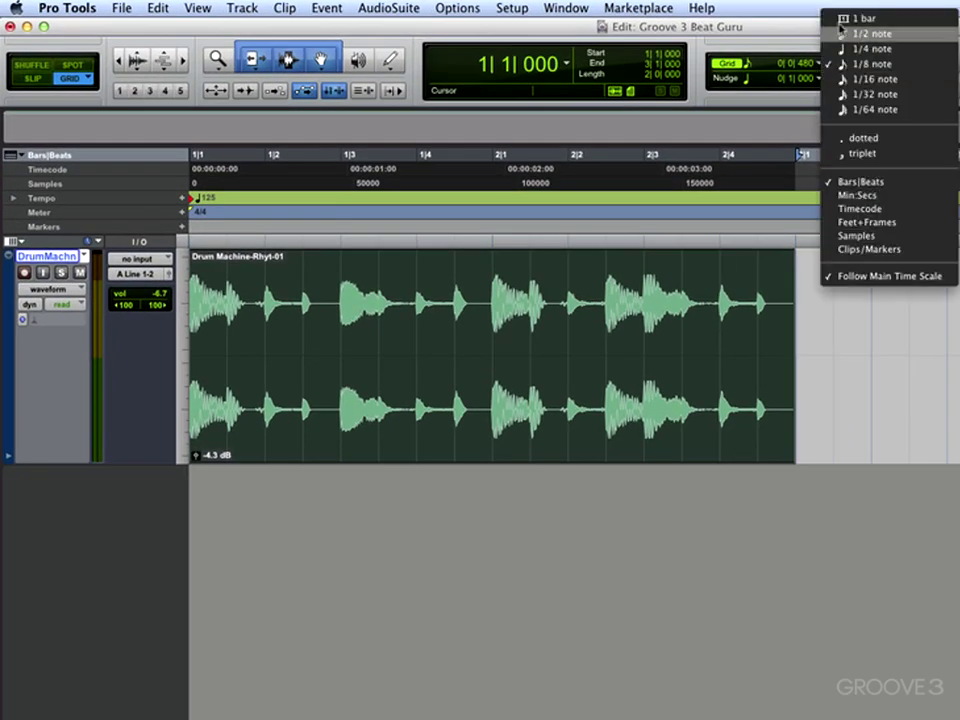
{"action": "left_click", "coordinate": [858, 79]}
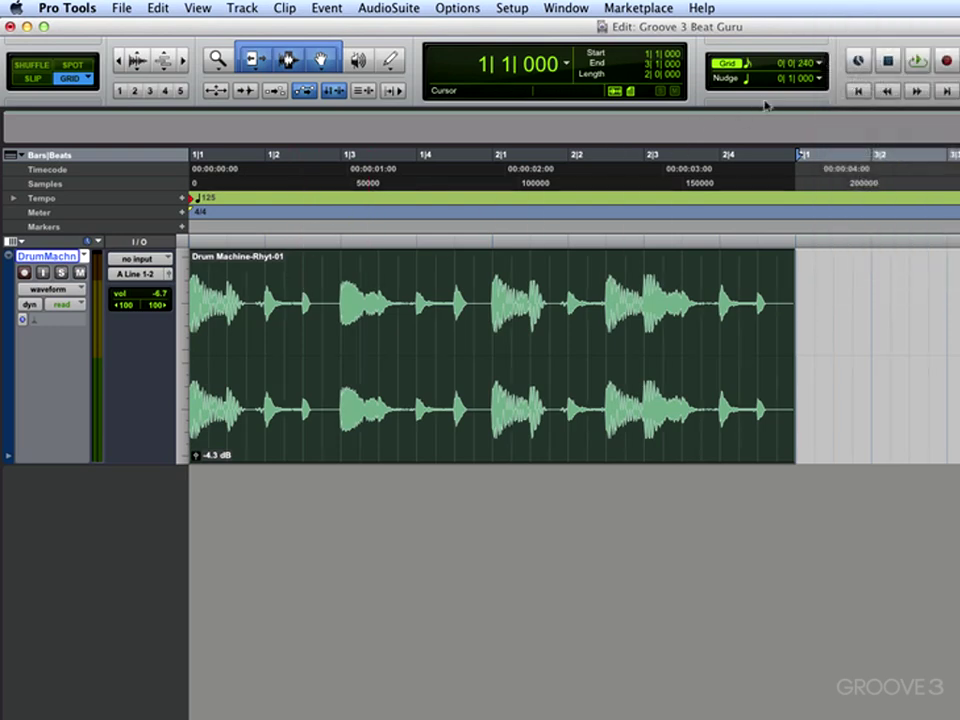
{"action": "left_click", "coordinate": [822, 66]}
{"action": "left_click", "coordinate": [850, 47]}
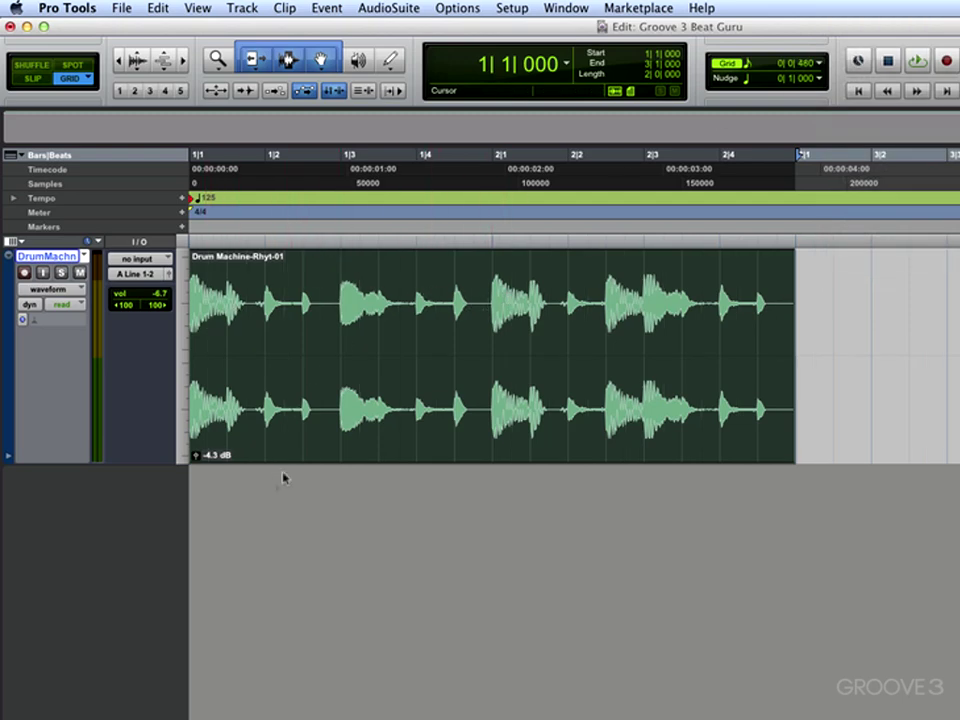
- Separate the drum clip on the grid with 0 ms pre-separate
{"action": "left_click", "coordinate": [157, 8]}
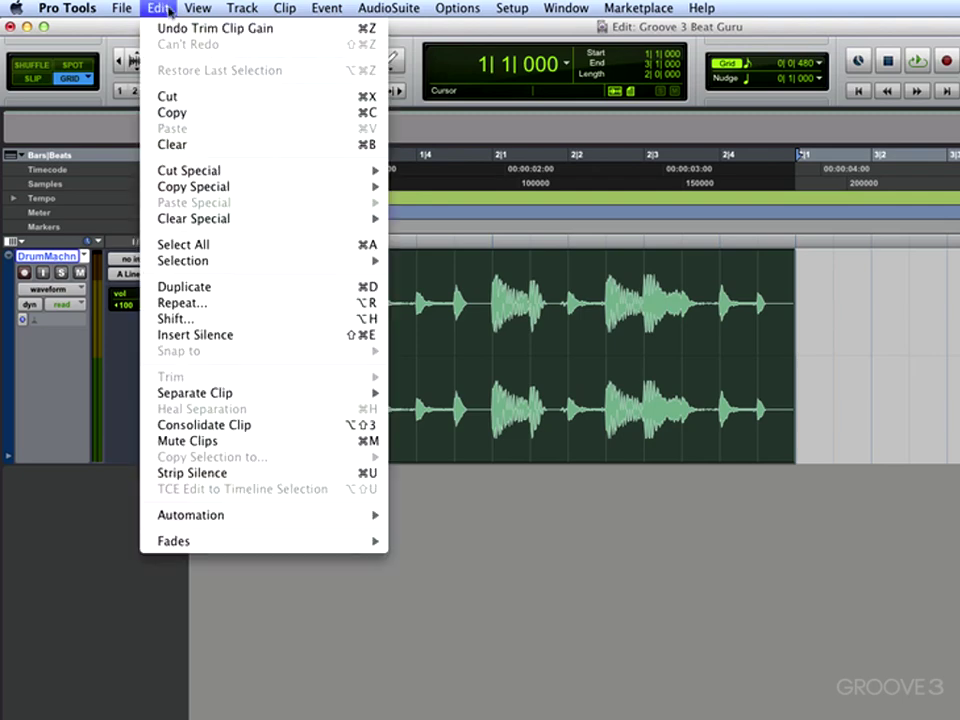
{"action": "mouse_move", "coordinate": [245, 398]}
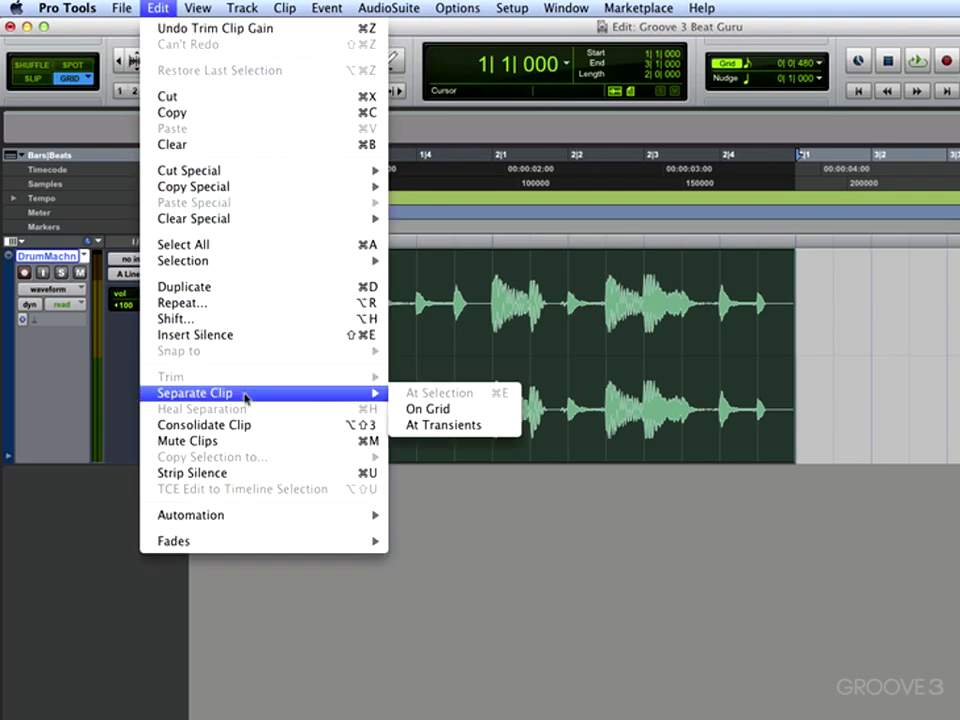
{"action": "left_click", "coordinate": [424, 410]}
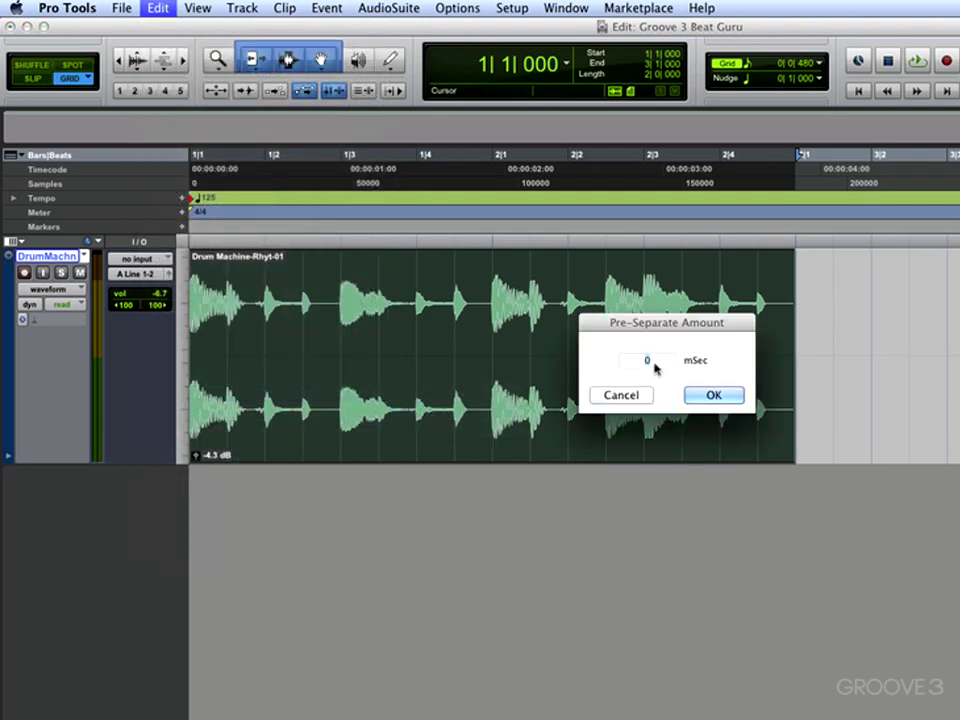
{"action": "left_click", "coordinate": [698, 397]}
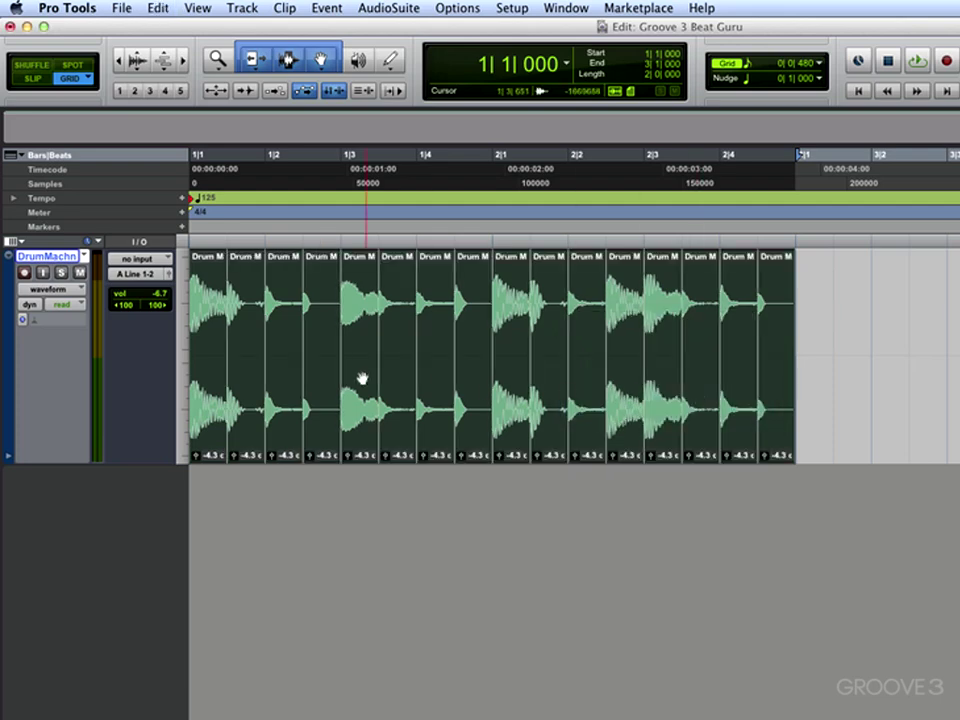
{"action": "left_click", "coordinate": [812, 343]}
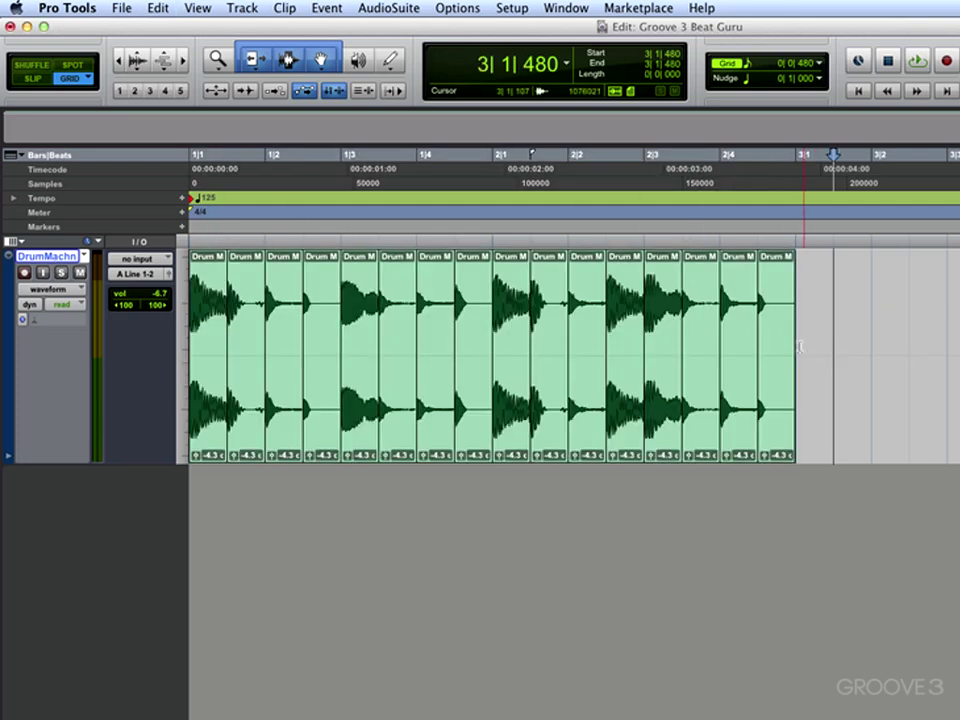
- Audition the first five drum slices in looped playback
{"action": "left_click", "coordinate": [208, 438]}
{"action": "key", "text": "space"}
{"action": "left_click", "coordinate": [246, 437]}
{"action": "left_click", "coordinate": [281, 432]}
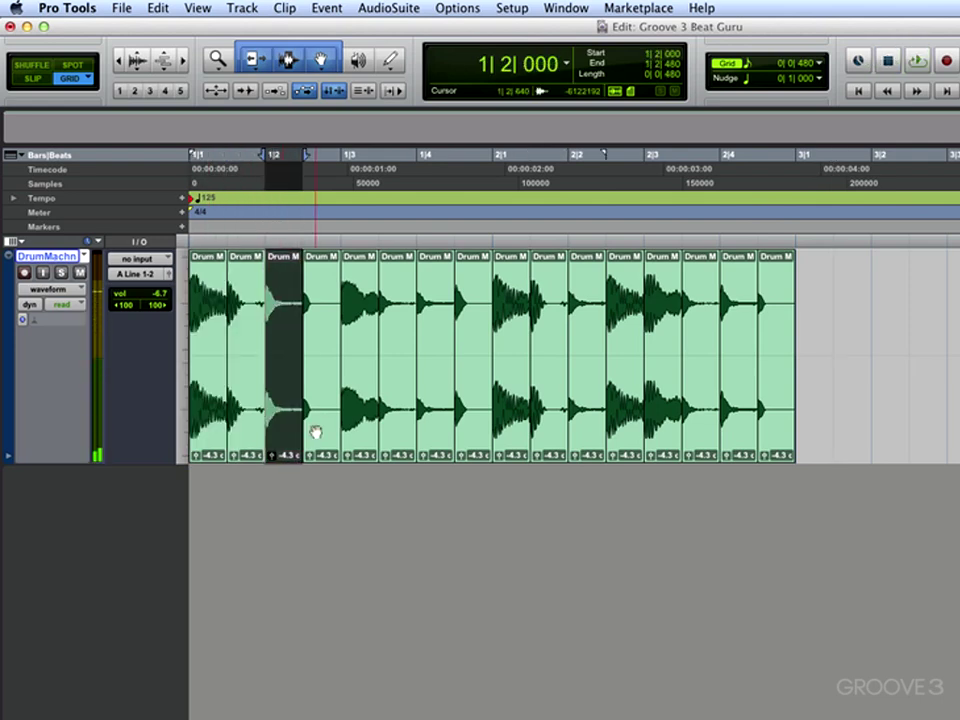
{"action": "left_click", "coordinate": [328, 432]}
{"action": "left_click", "coordinate": [354, 430]}
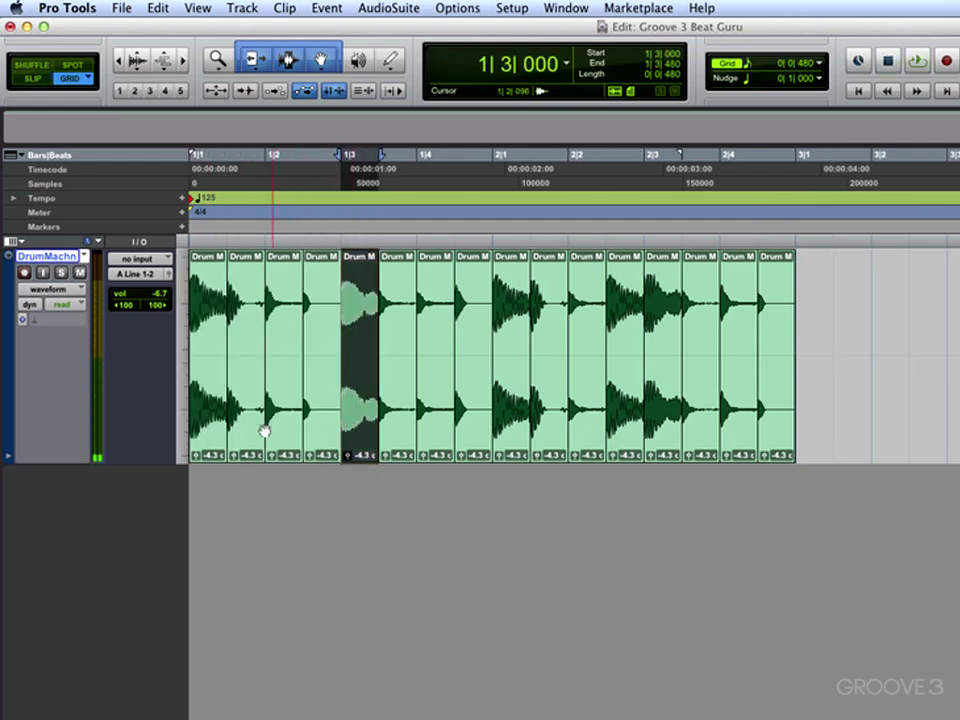
- Zoom out and create one new stereo Instrument track below the drums
{"action": "left_click", "coordinate": [858, 352]}
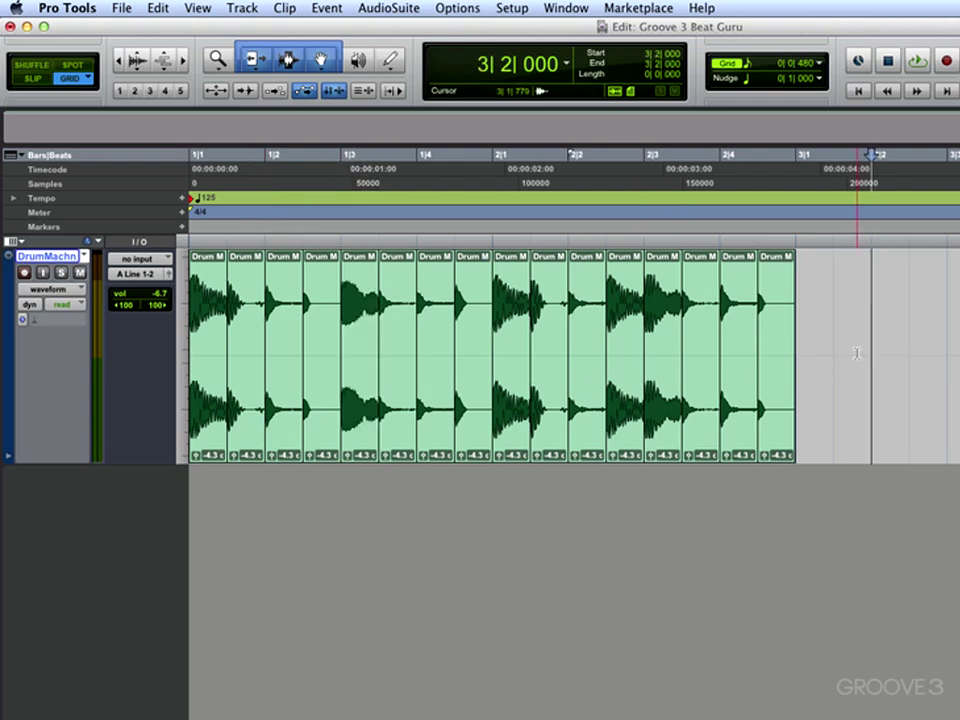
{"action": "key", "text": "super+bracketleft"}
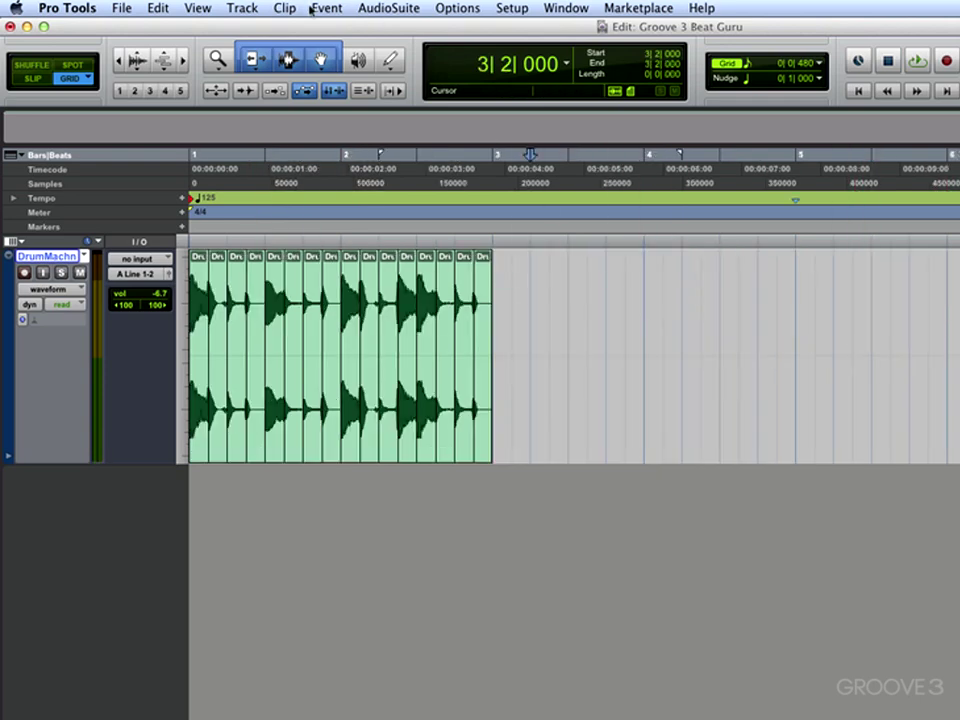
{"action": "left_click", "coordinate": [241, 9]}
{"action": "left_click", "coordinate": [251, 28]}
{"action": "left_click", "coordinate": [570, 355]}
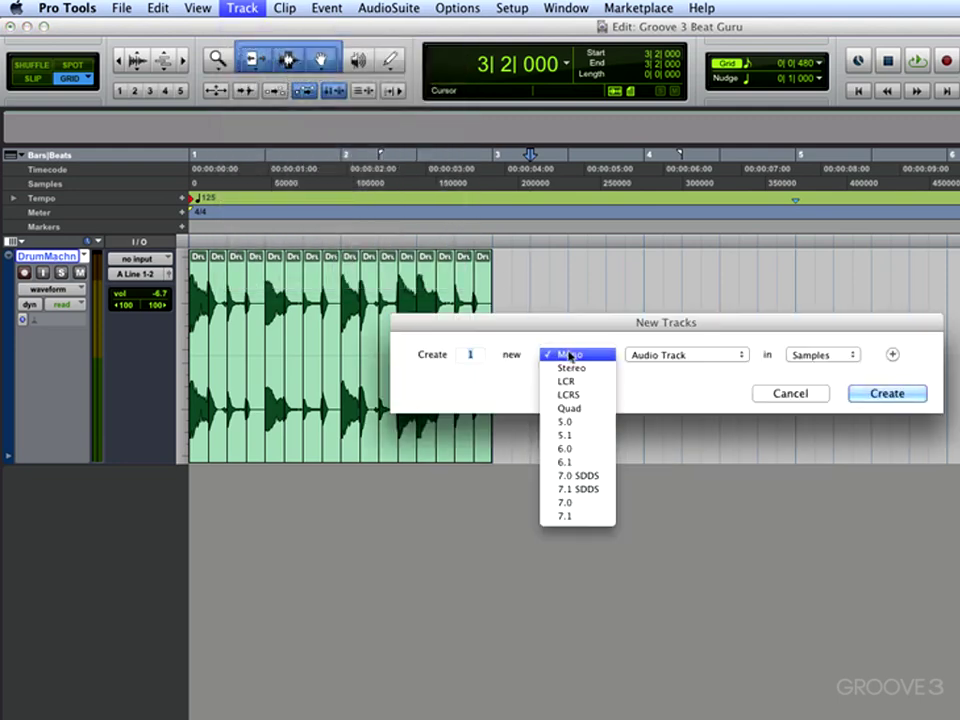
{"action": "left_click", "coordinate": [572, 368]}
{"action": "left_click", "coordinate": [669, 357]}
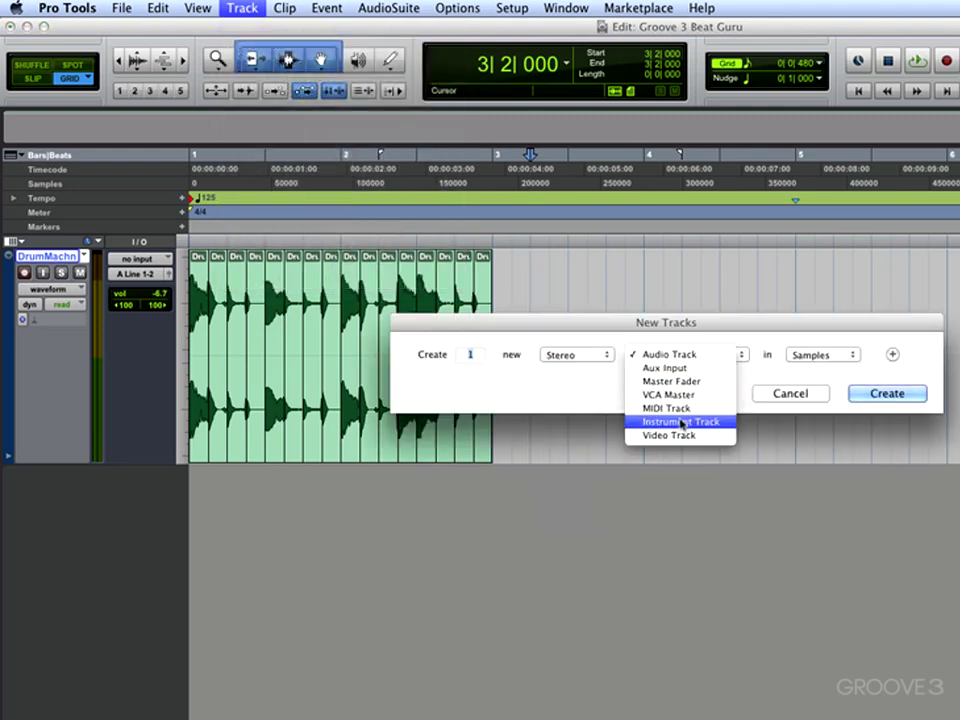
{"action": "left_click", "coordinate": [681, 424]}
{"action": "left_click", "coordinate": [885, 393]}
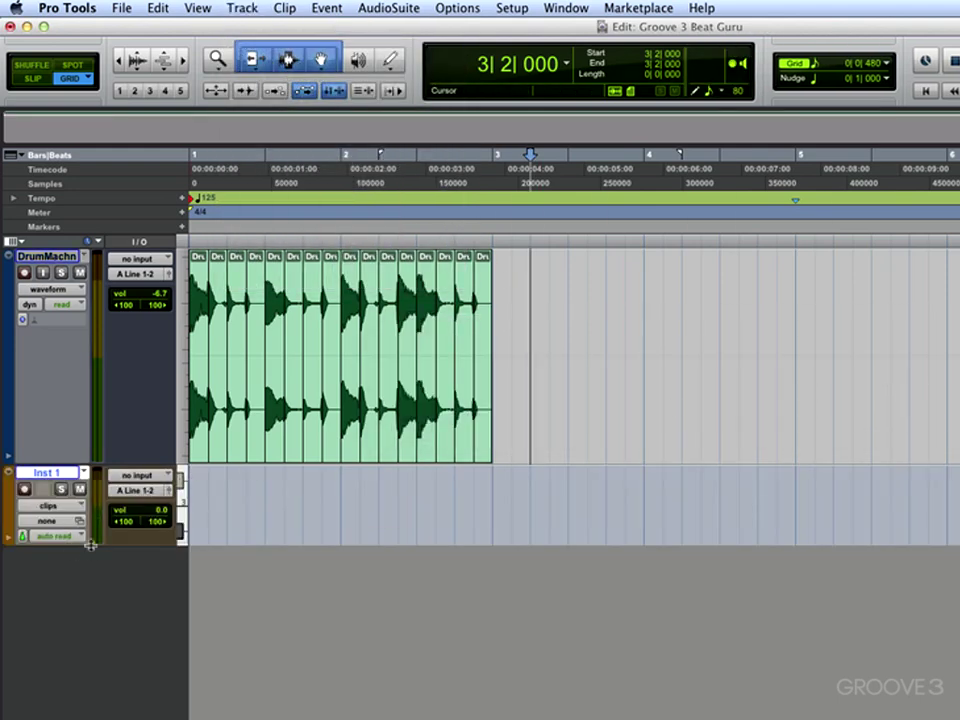
- Make Inst 1 taller, show the Inserts column, and bring up its plug-in menu
{"action": "left_click_drag", "start_coordinate": [93, 545], "coordinate": [99, 624]}
{"action": "left_click", "coordinate": [14, 242]}
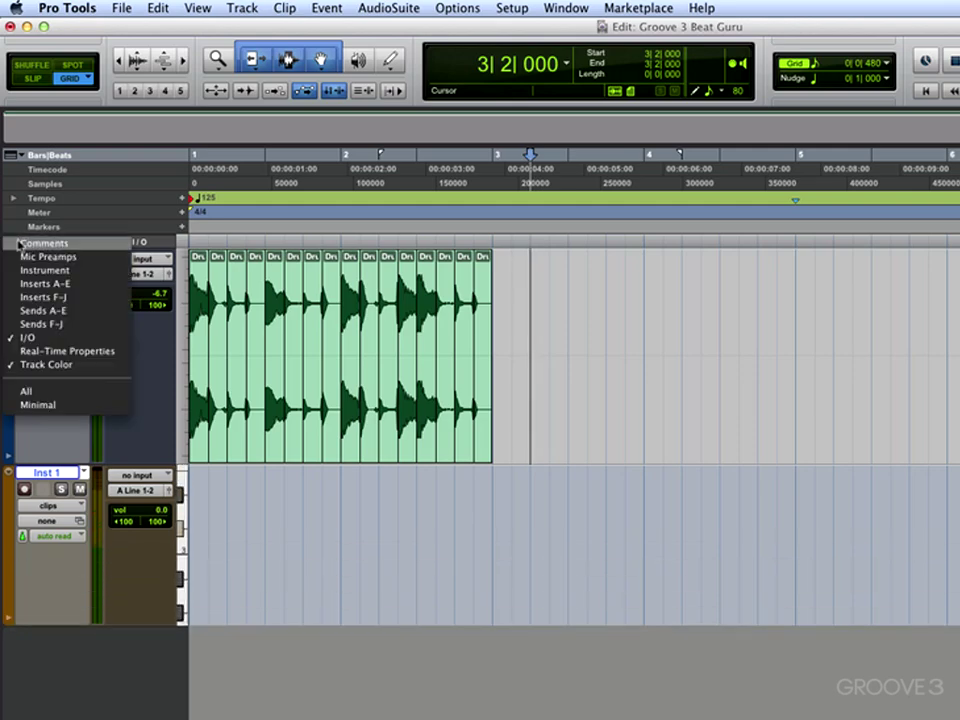
{"action": "left_click", "coordinate": [43, 283]}
{"action": "left_click", "coordinate": [150, 485]}
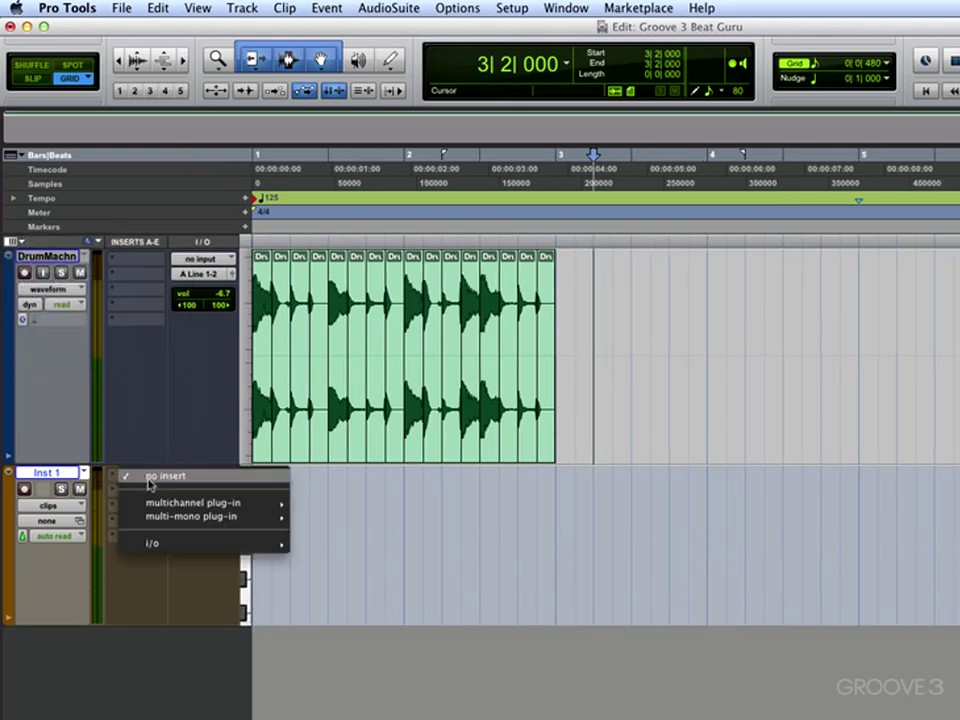
{"action": "mouse_move", "coordinate": [167, 504]}
{"action": "mouse_move", "coordinate": [443, 423]}
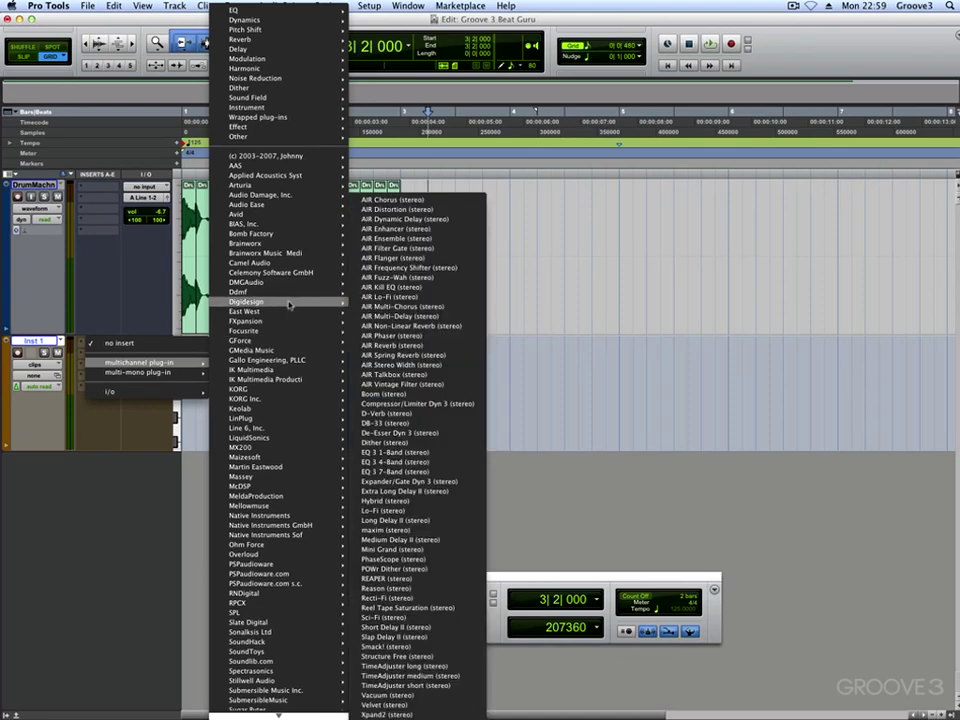
- Insert Structure Free on Inst 1 and remove its default Sine Wave patch
{"action": "left_click", "coordinate": [406, 657]}
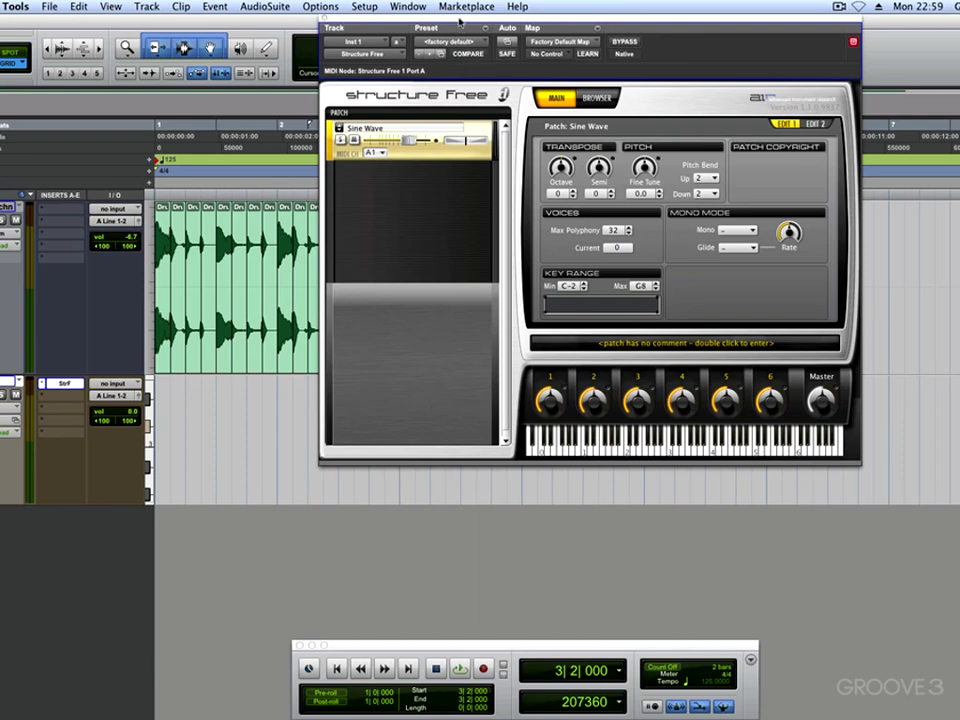
{"action": "left_click_drag", "start_coordinate": [460, 20], "coordinate": [558, 78]}
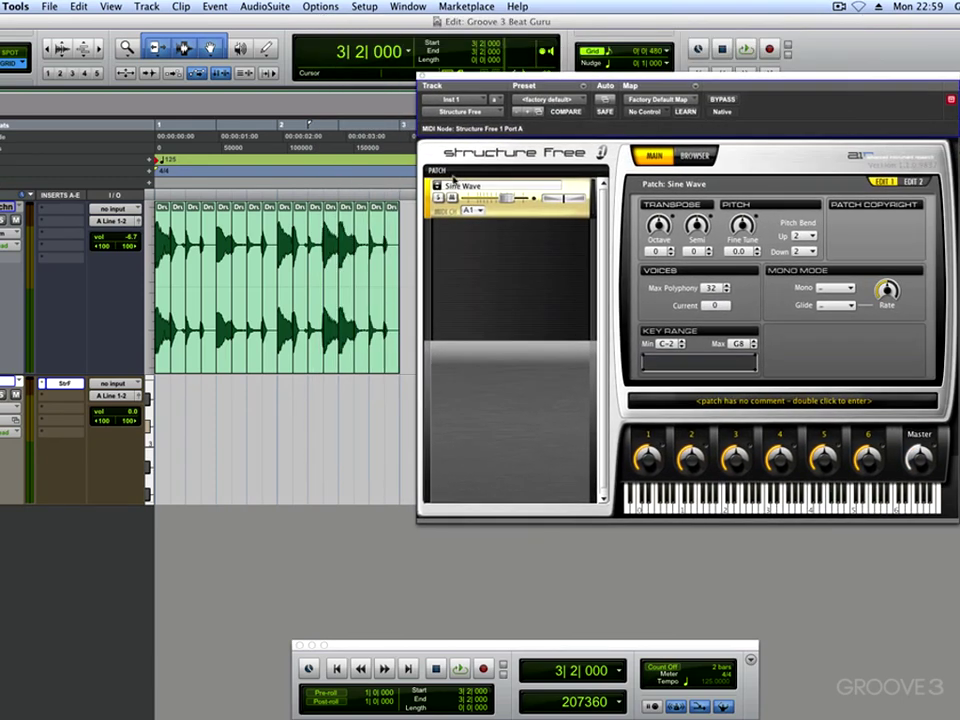
{"action": "right_click", "coordinate": [427, 196]}
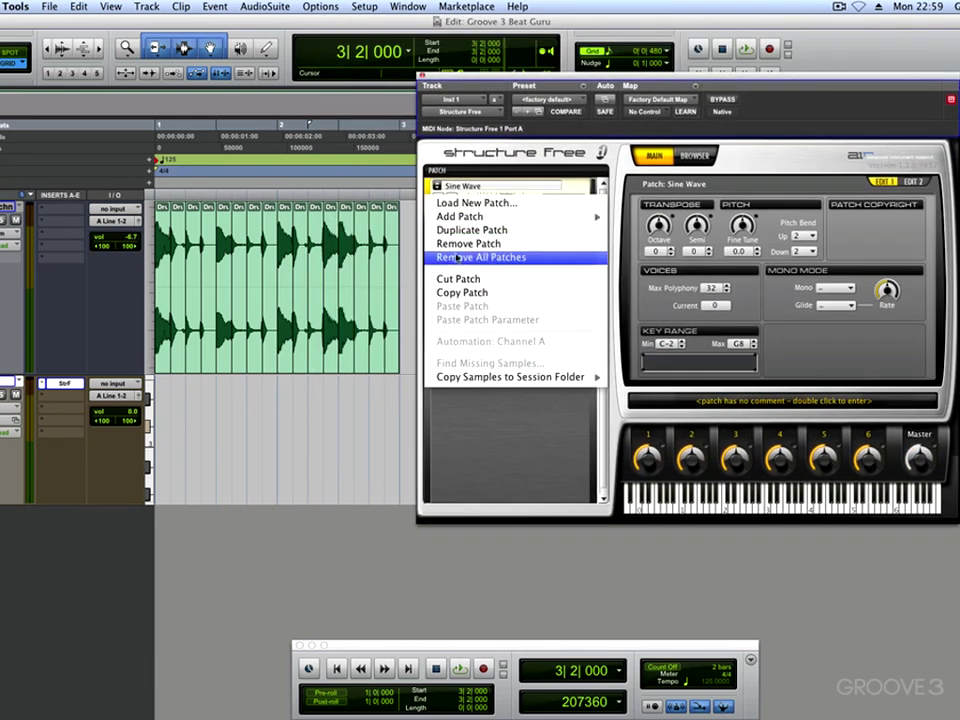
{"action": "left_click", "coordinate": [461, 244]}
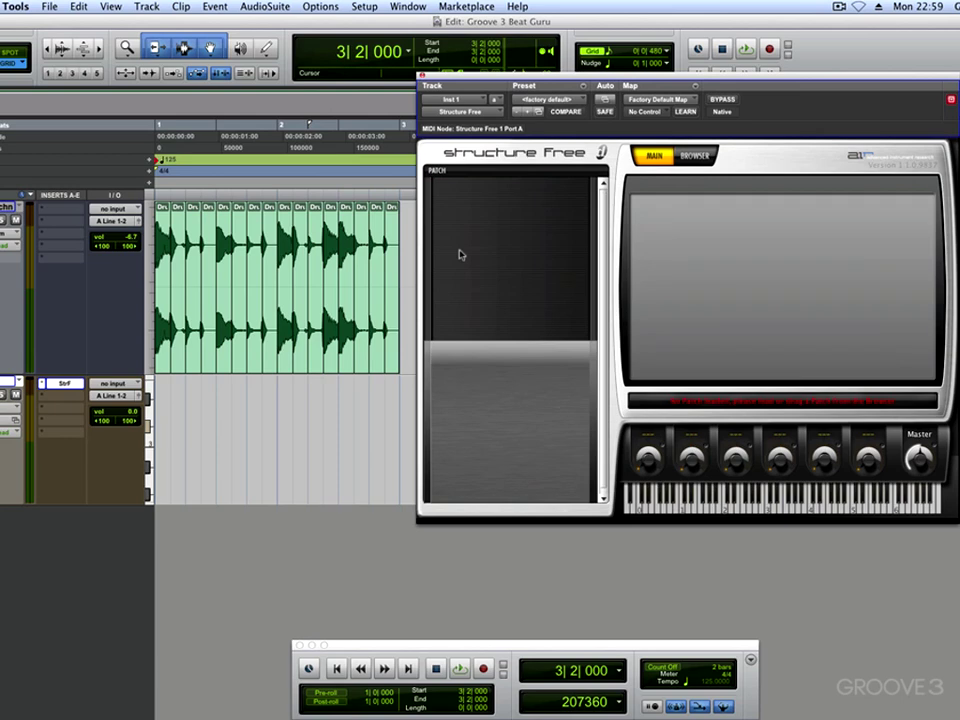
- Select all the drum slices and drop them into Structure Free's patch area
{"action": "left_click", "coordinate": [161, 362]}
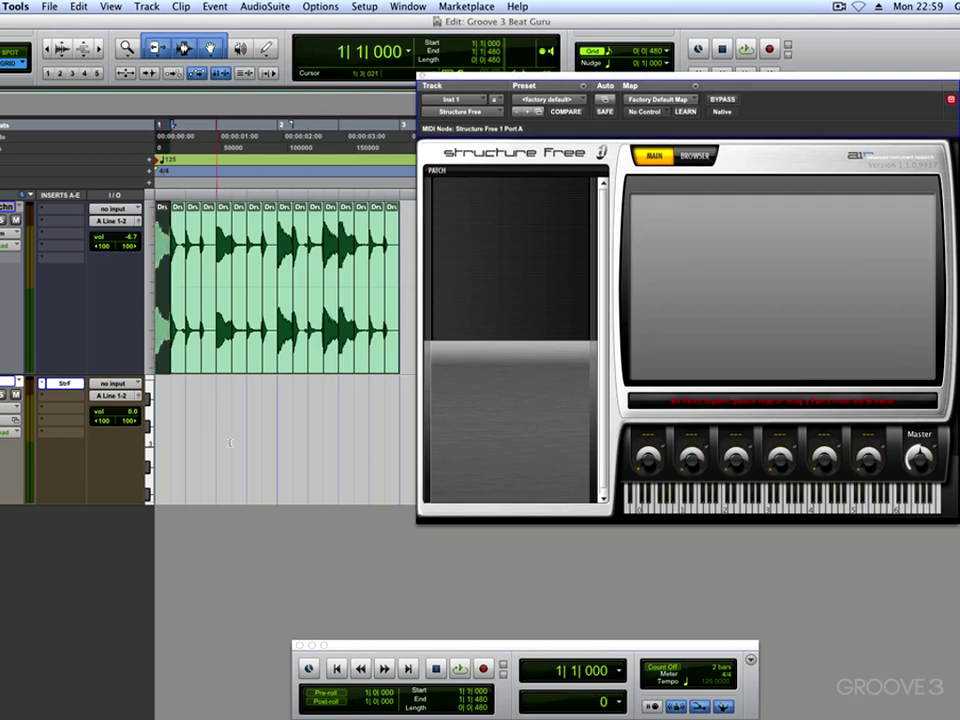
{"action": "left_click", "coordinate": [397, 361], "text": "shift"}
{"action": "left_click", "coordinate": [393, 368], "text": "shift"}
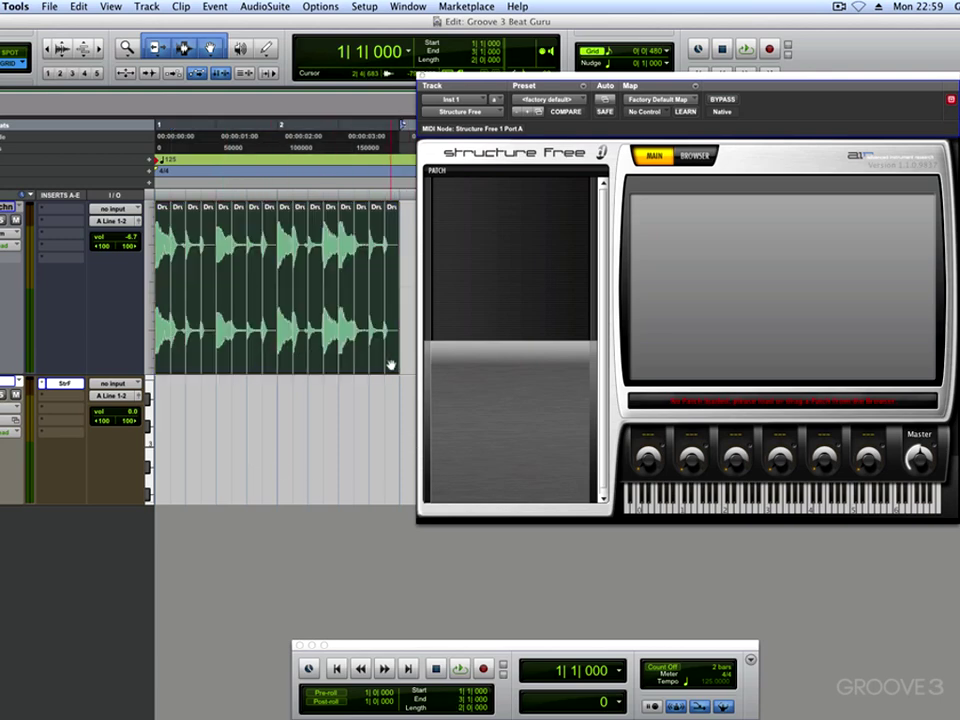
{"action": "left_click", "coordinate": [391, 366]}
{"action": "left_click_drag", "start_coordinate": [391, 366], "coordinate": [439, 354]}
{"action": "left_click_drag", "start_coordinate": [507, 299], "coordinate": [510, 285]}
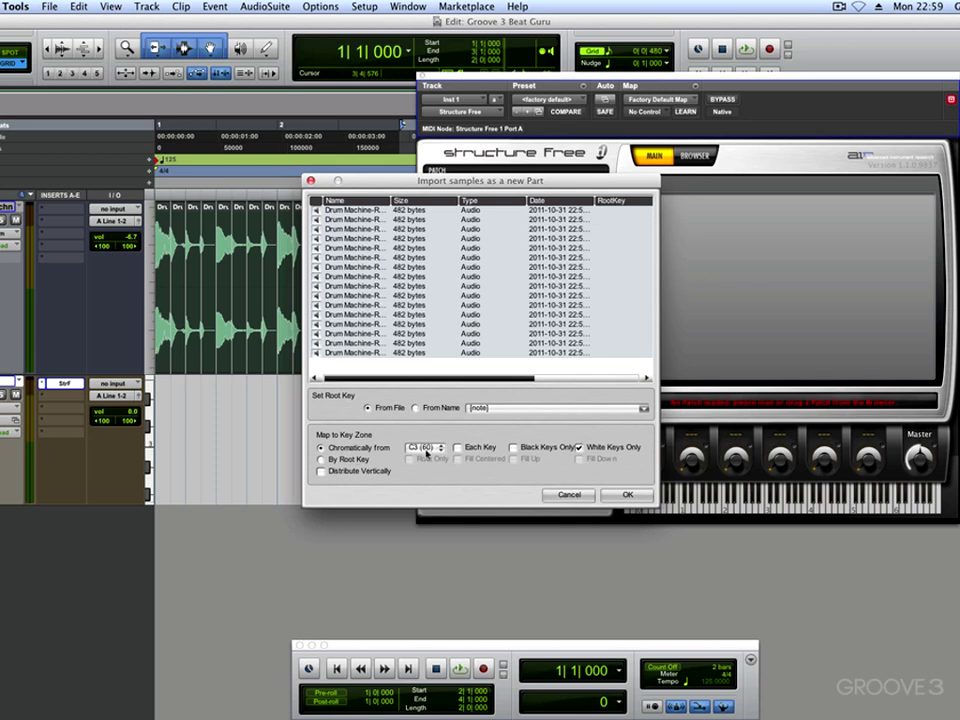
- Import the slices as a new part, audition them on the keyboard, and enlarge the track area
{"action": "left_click", "coordinate": [625, 495]}
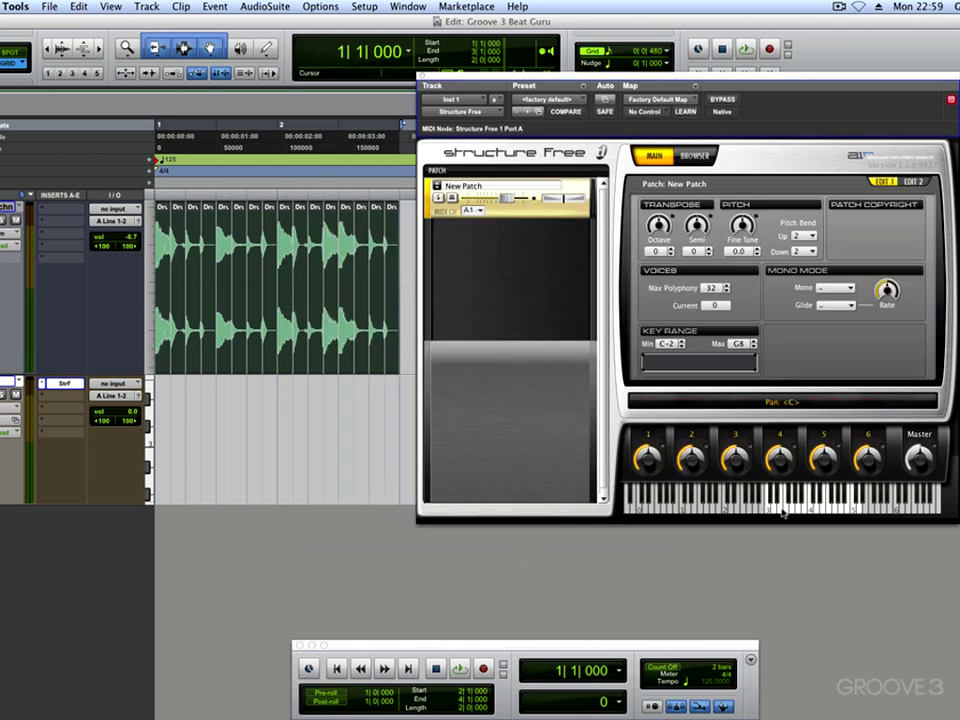
{"action": "left_click", "coordinate": [771, 510]}
{"action": "left_click", "coordinate": [772, 511]}
{"action": "left_click", "coordinate": [778, 511]}
{"action": "left_click", "coordinate": [784, 512]}
{"action": "left_click", "coordinate": [793, 508]}
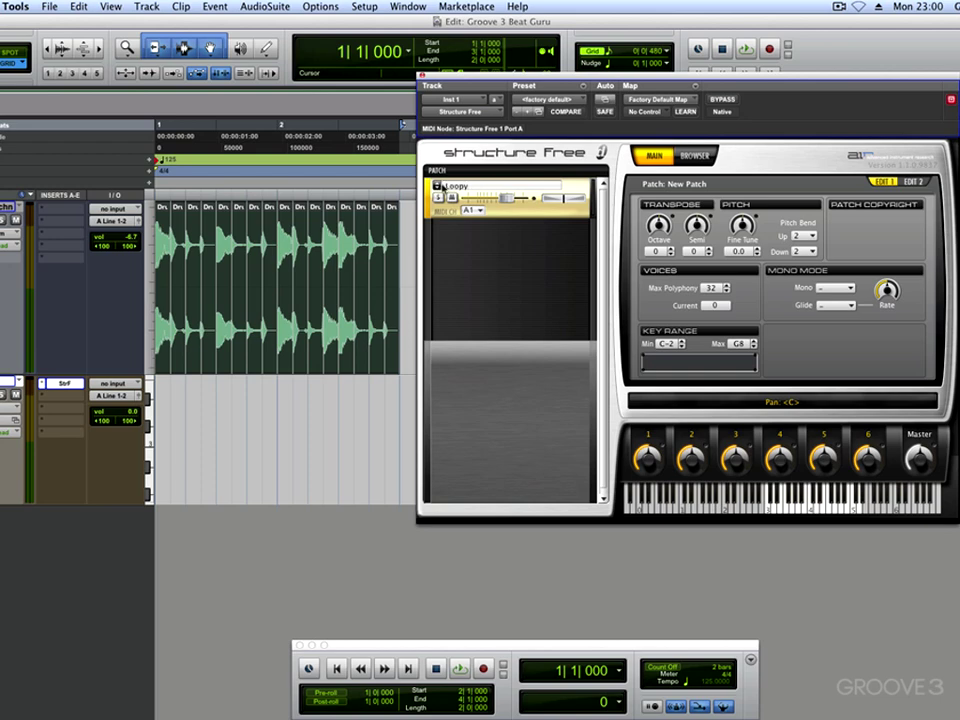
{"action": "left_click_drag", "start_coordinate": [524, 80], "coordinate": [566, 74]}
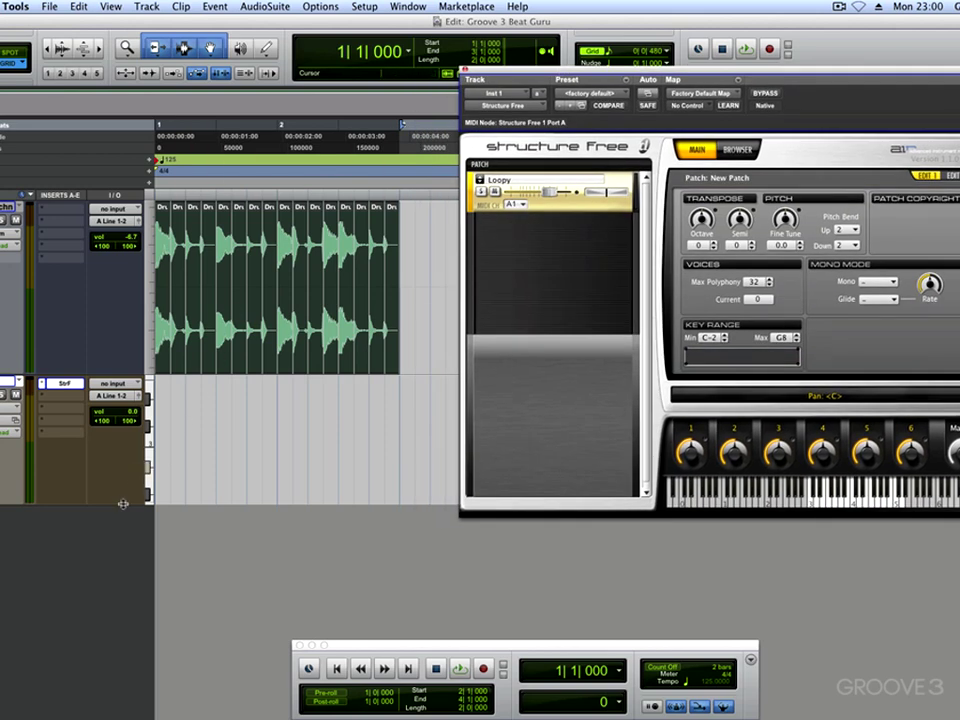
{"action": "left_click_drag", "start_coordinate": [122, 503], "coordinate": [122, 565]}
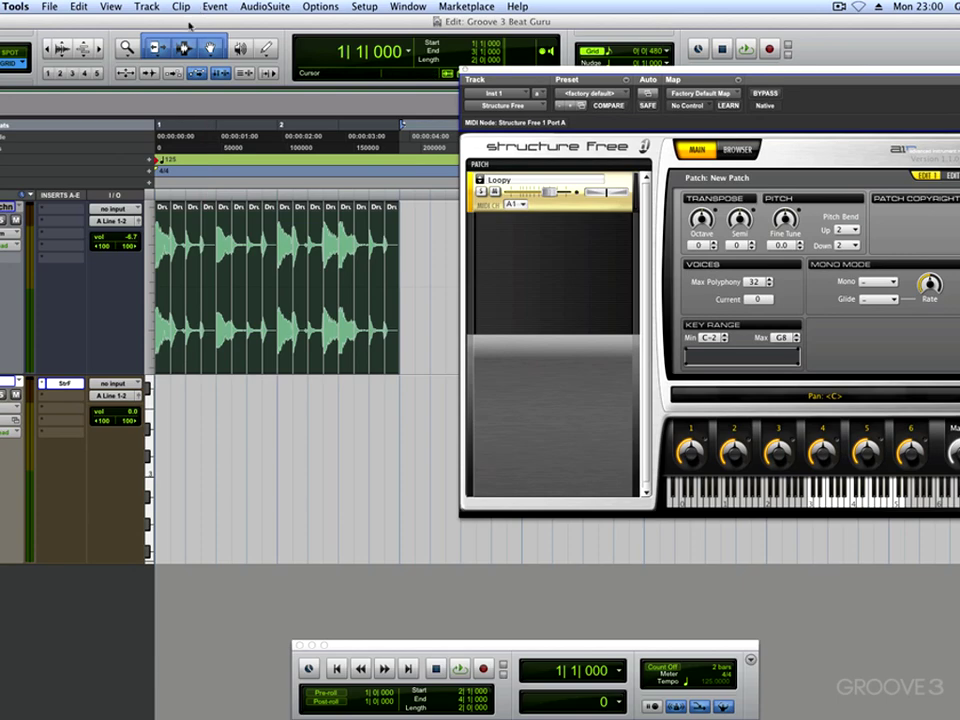
- Open Step Input with Inst 1 as the destination track
{"action": "left_click", "coordinate": [215, 7]}
{"action": "mouse_move", "coordinate": [229, 50]}
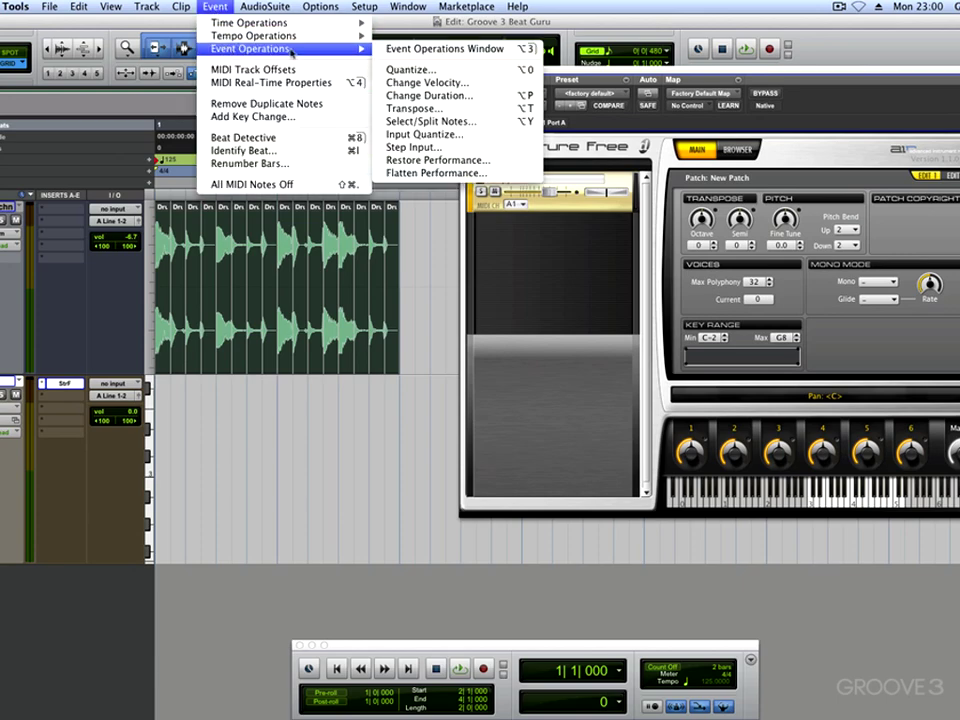
{"action": "left_click", "coordinate": [414, 147]}
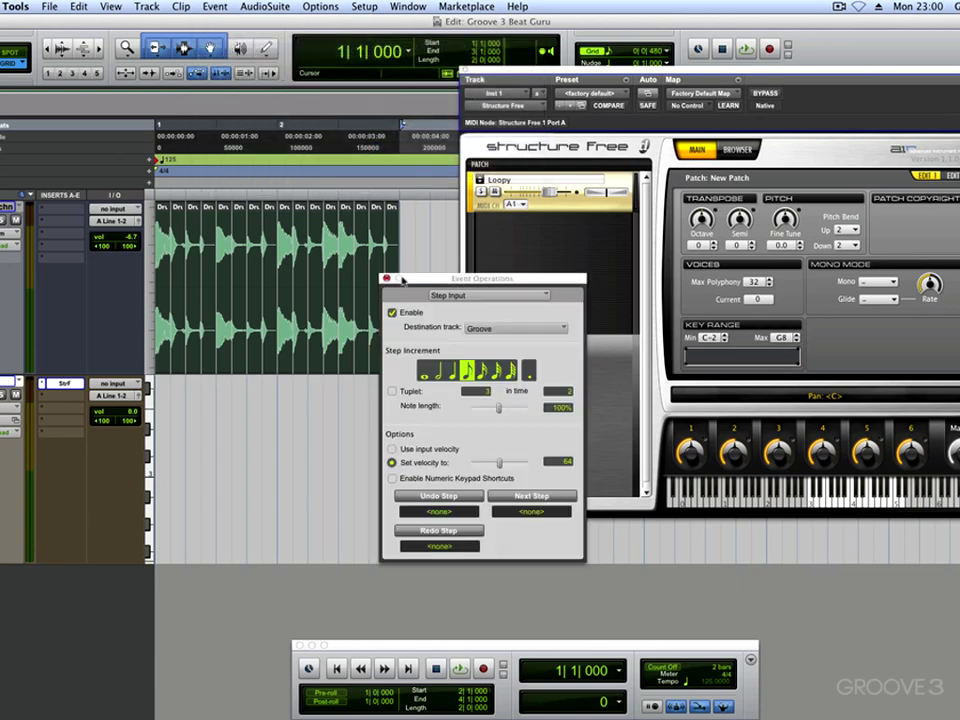
{"action": "left_click", "coordinate": [490, 331]}
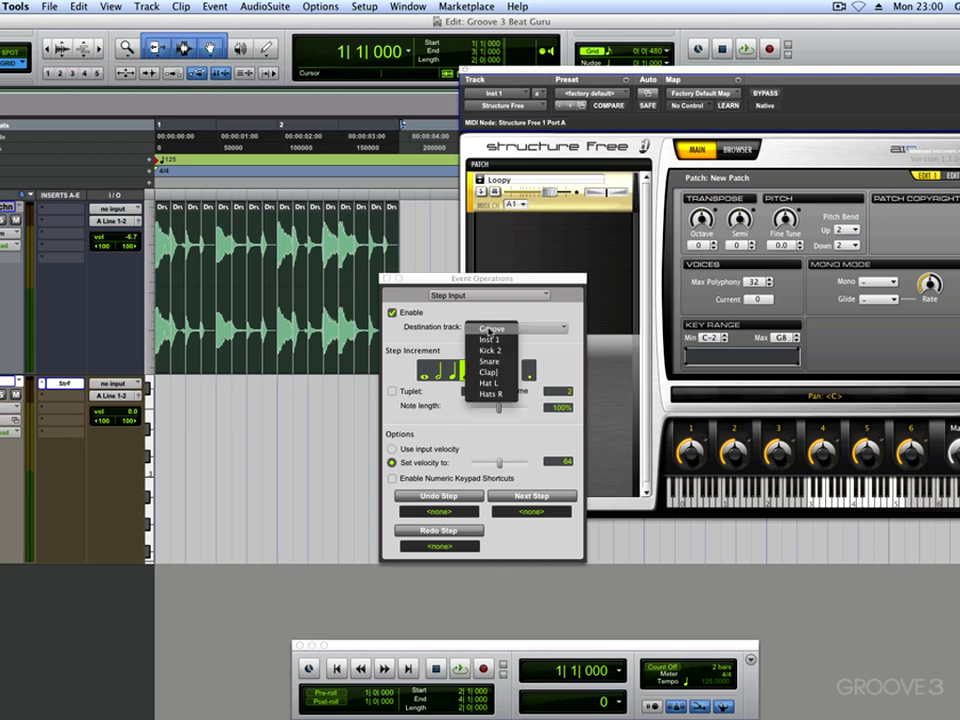
{"action": "left_click", "coordinate": [493, 339]}
{"action": "left_click", "coordinate": [250, 368]}
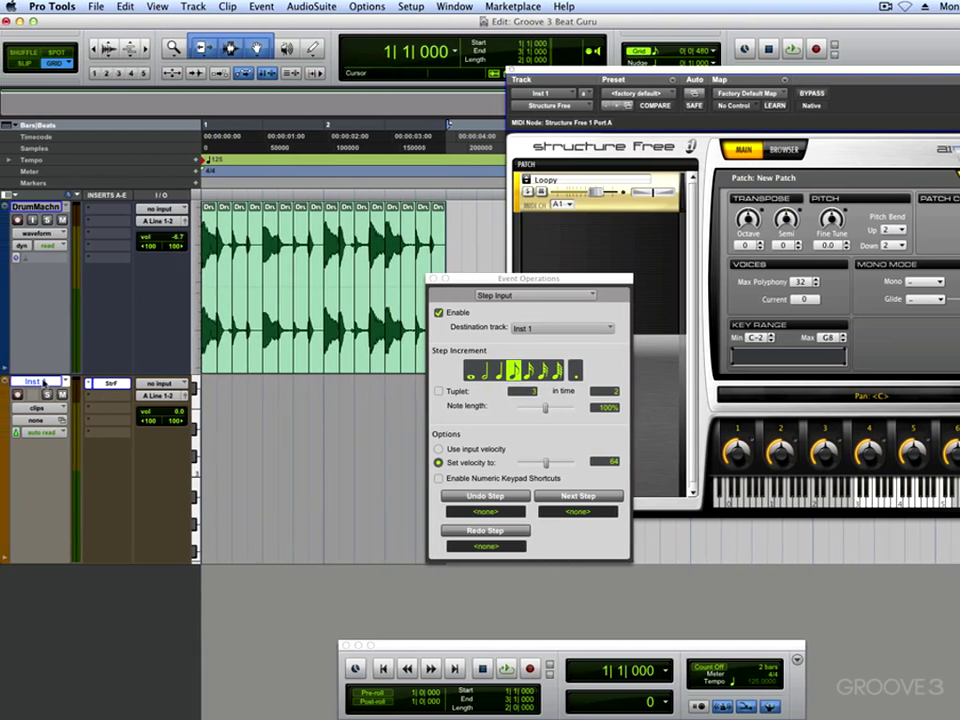
- Rename the Inst 1 track to Beat
{"action": "double_click", "coordinate": [44, 382]}
{"action": "type", "text": "Bd"}
{"action": "type", "text": "at"}
{"action": "key", "text": "Return"}
{"action": "left_click_drag", "start_coordinate": [510, 280], "coordinate": [601, 276]}
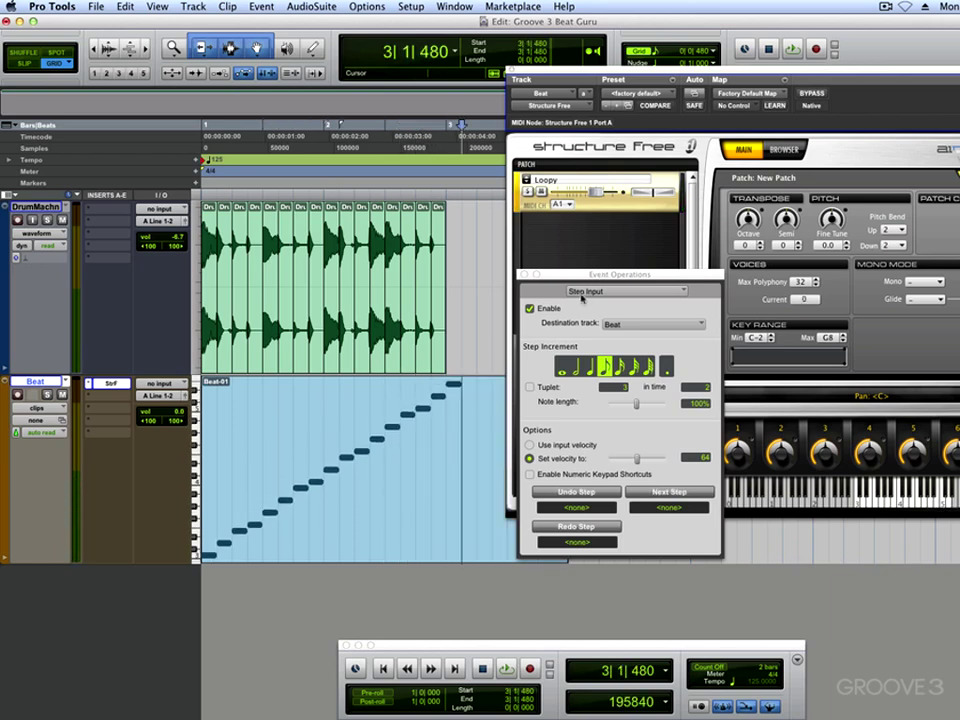
- Split the Beat clip at bar 3 and delete the extra Beat-03 clip
{"action": "left_click", "coordinate": [447, 383]}
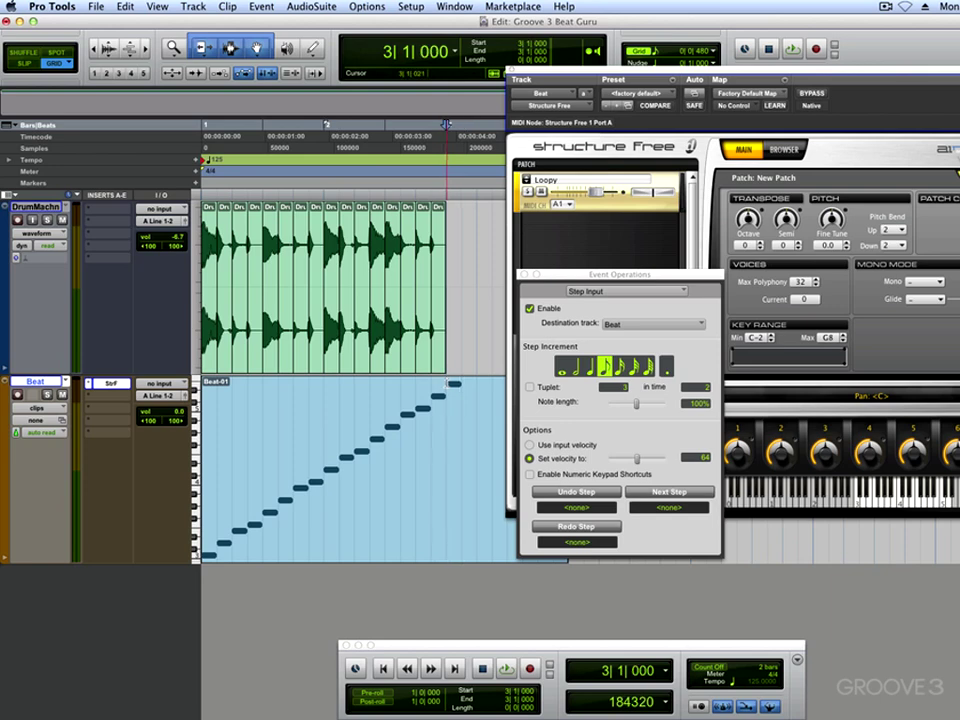
{"action": "key", "text": "super+e"}
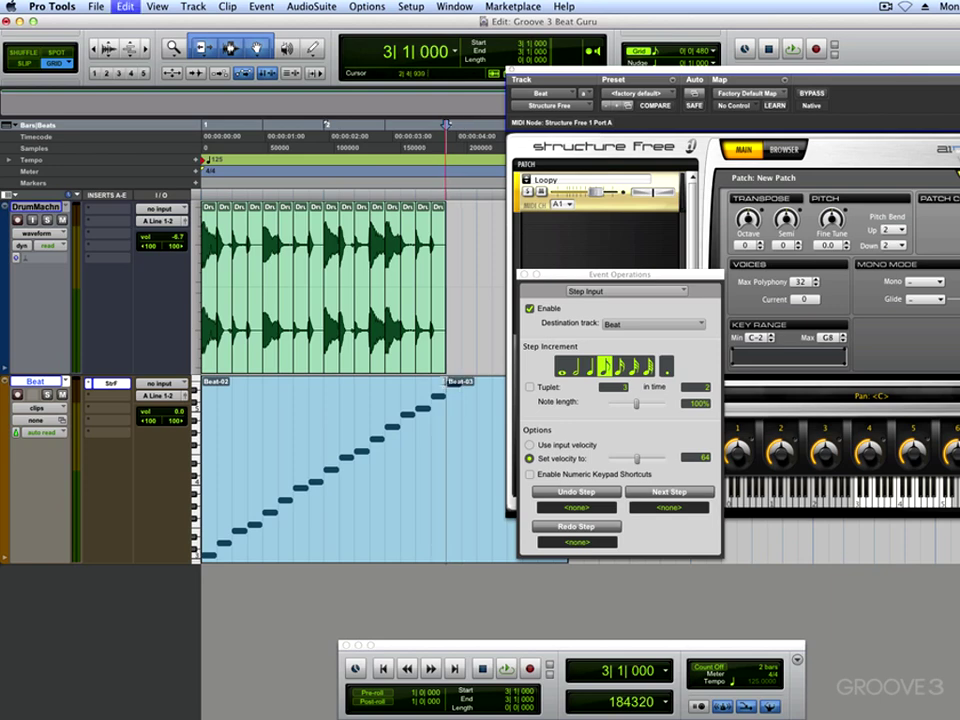
{"action": "left_click", "coordinate": [471, 509]}
{"action": "key", "text": "Delete"}
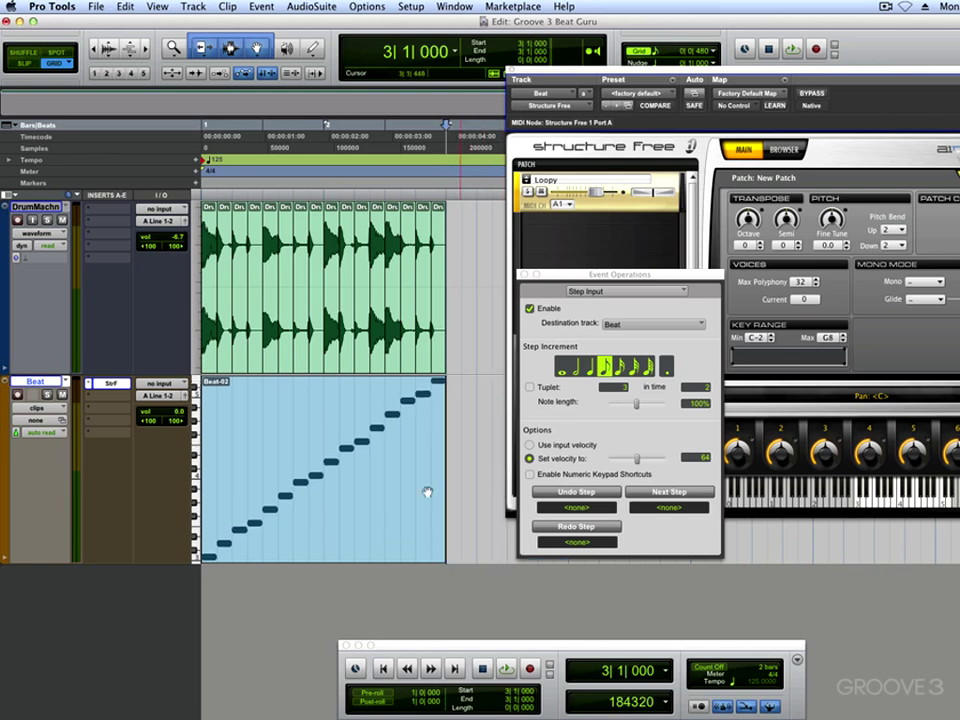
- Play back the remaining Beat-02 clip and close the Step Input window
{"action": "left_click", "coordinate": [386, 510]}
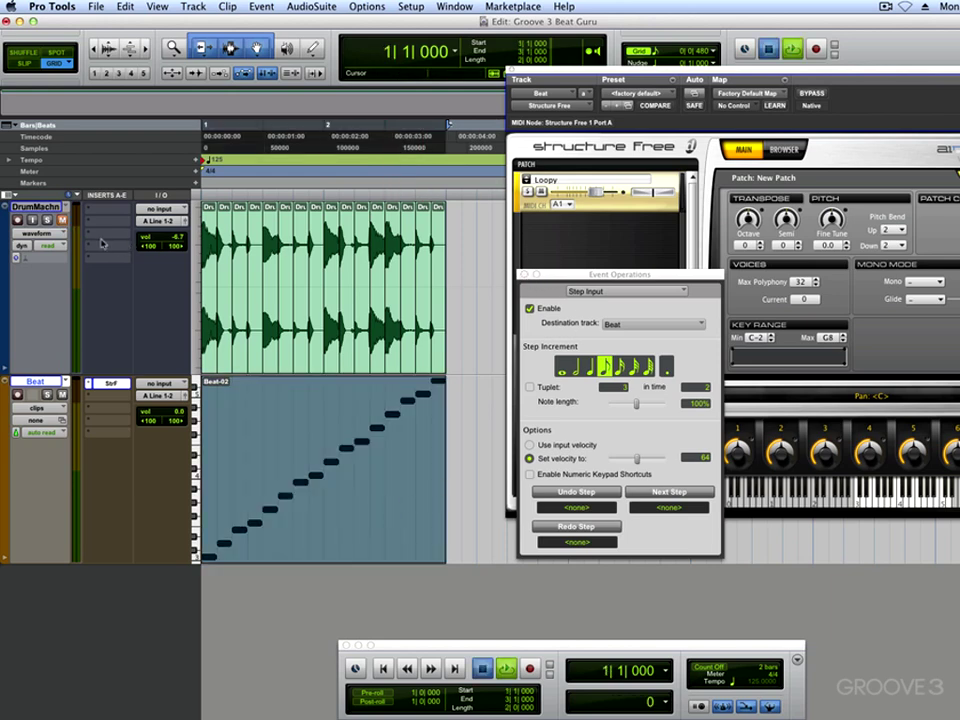
{"action": "key", "text": "space"}
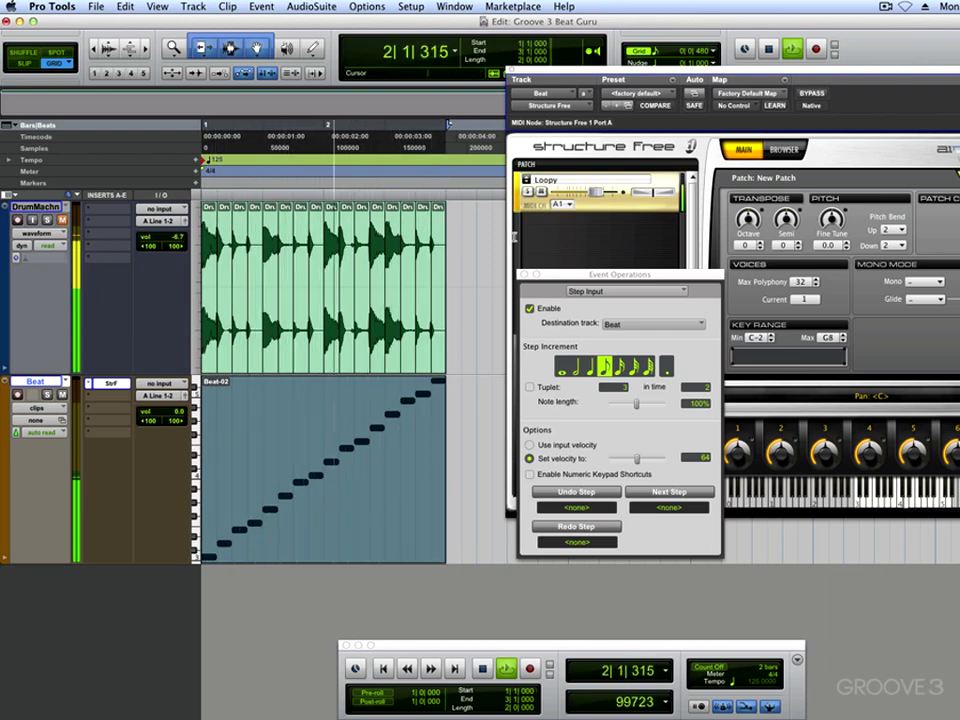
{"action": "key", "text": "super+w"}
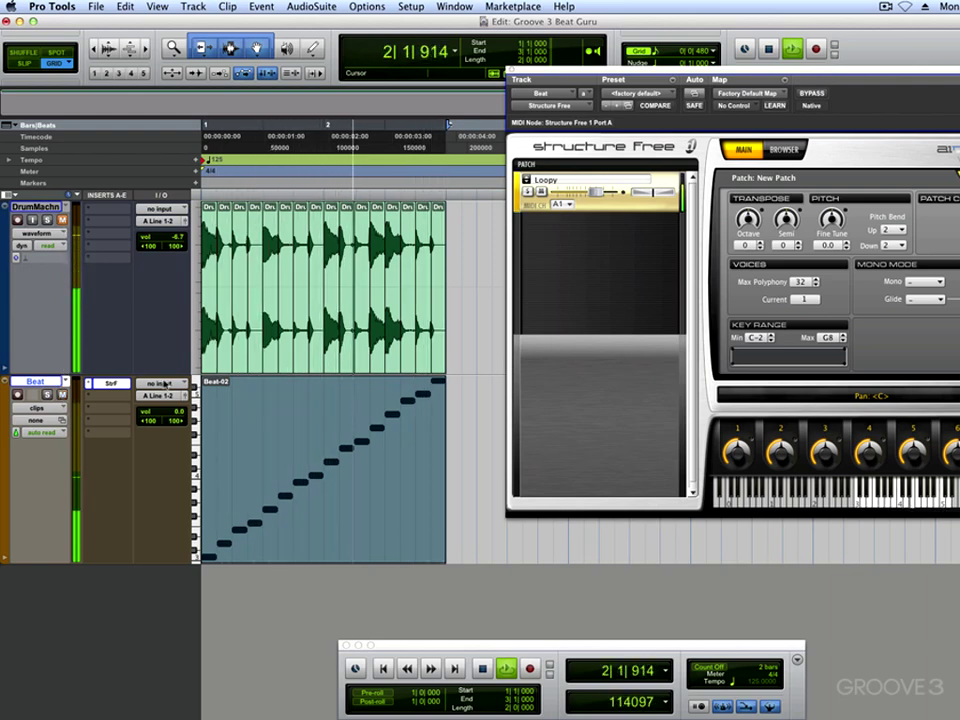
- Stop playback and open an enlarged MIDI editor pane showing the Beat-02 clip
{"action": "key", "text": "space"}
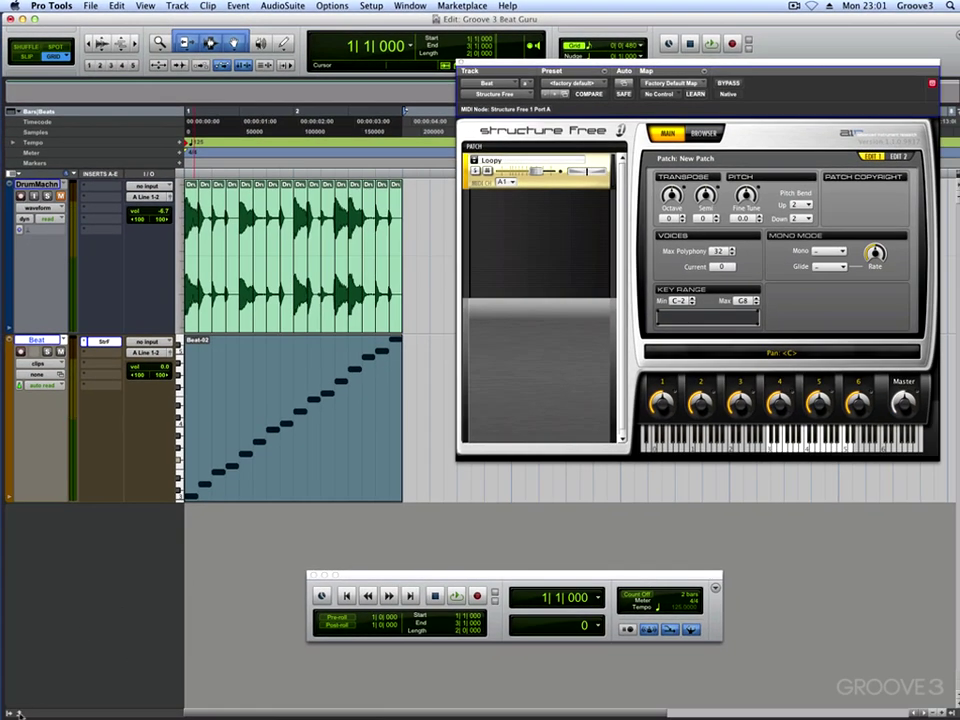
{"action": "left_click_drag", "start_coordinate": [19, 713], "coordinate": [17, 548]}
{"action": "left_click_drag", "start_coordinate": [234, 558], "coordinate": [288, 503]}
{"action": "left_click", "coordinate": [306, 477]}
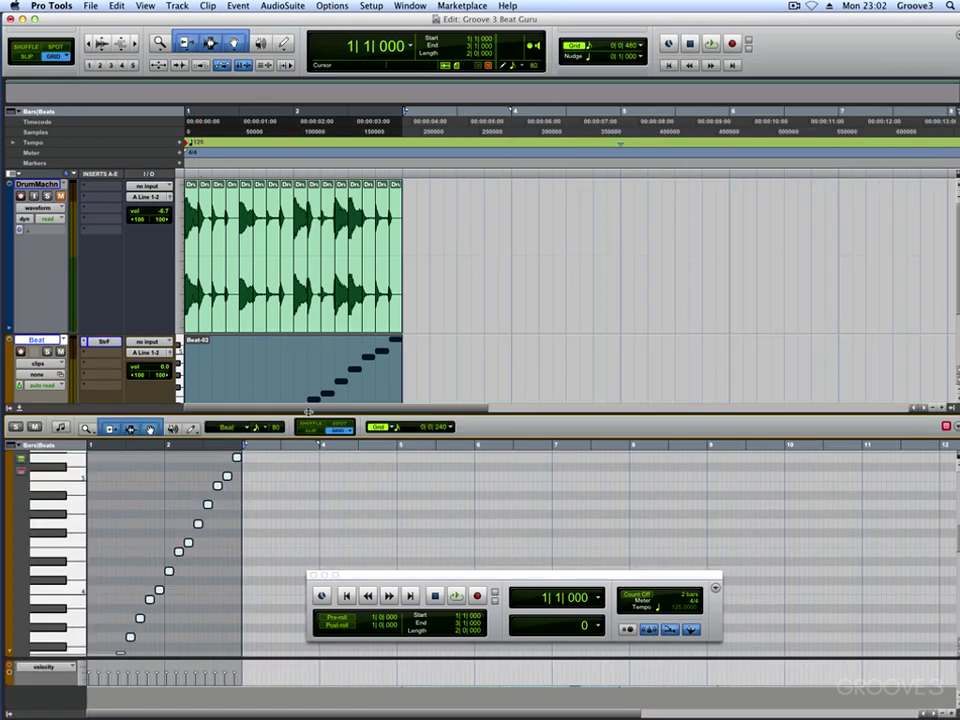
{"action": "left_click_drag", "start_coordinate": [309, 411], "coordinate": [313, 336]}
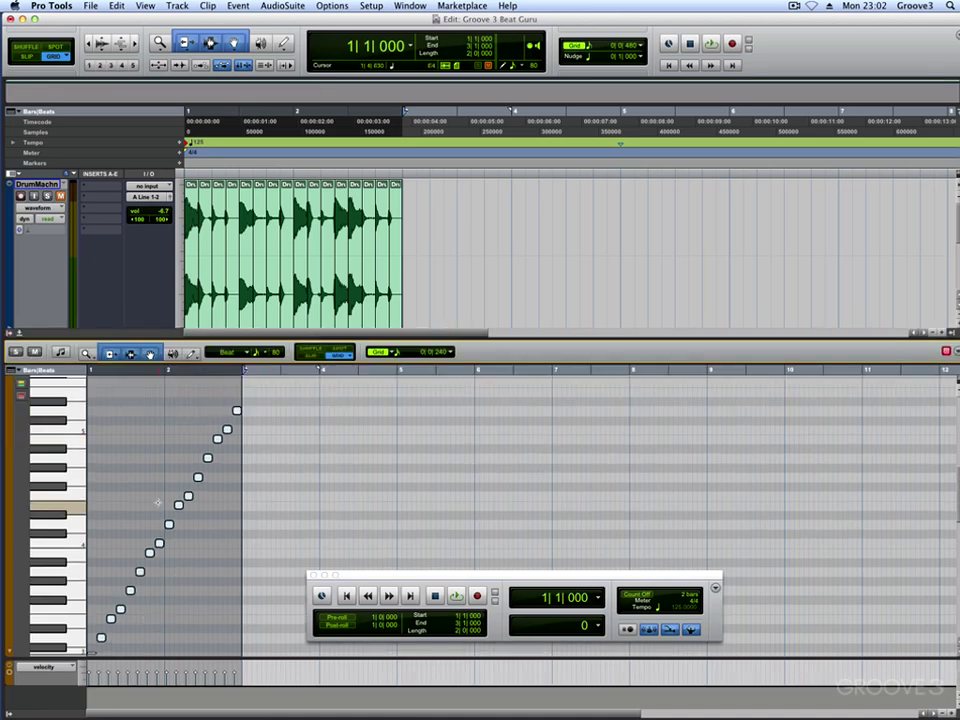
- Zoom in horizontally on the notes and play the beat through once
{"action": "key", "text": "super+bracketright"}
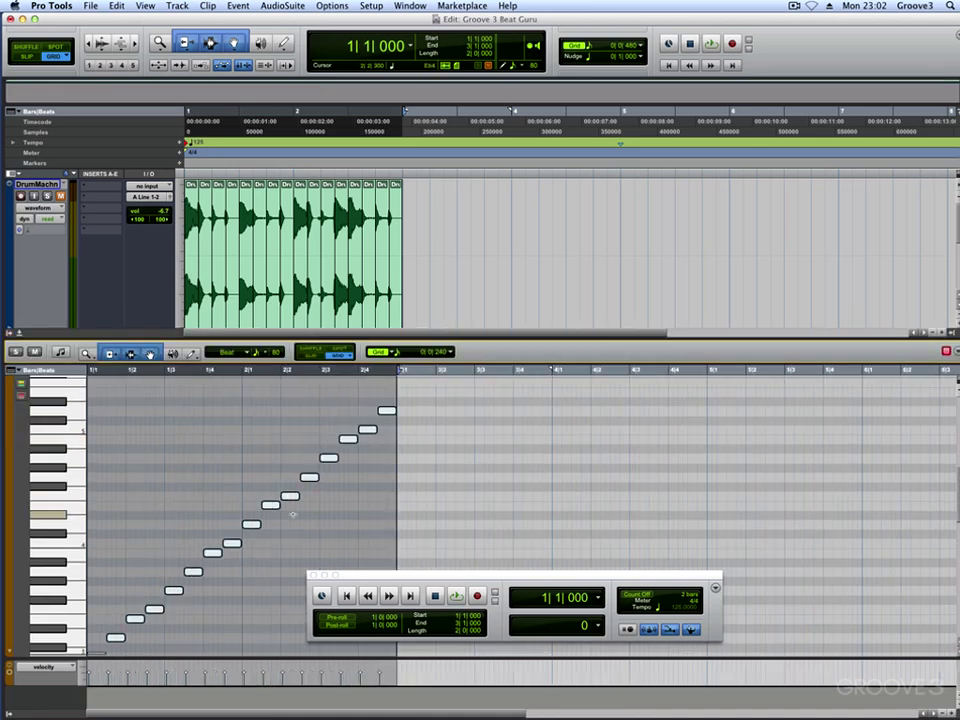
{"action": "scroll", "coordinate": [293, 515], "scroll_direction": "down", "scroll_amount": 3}
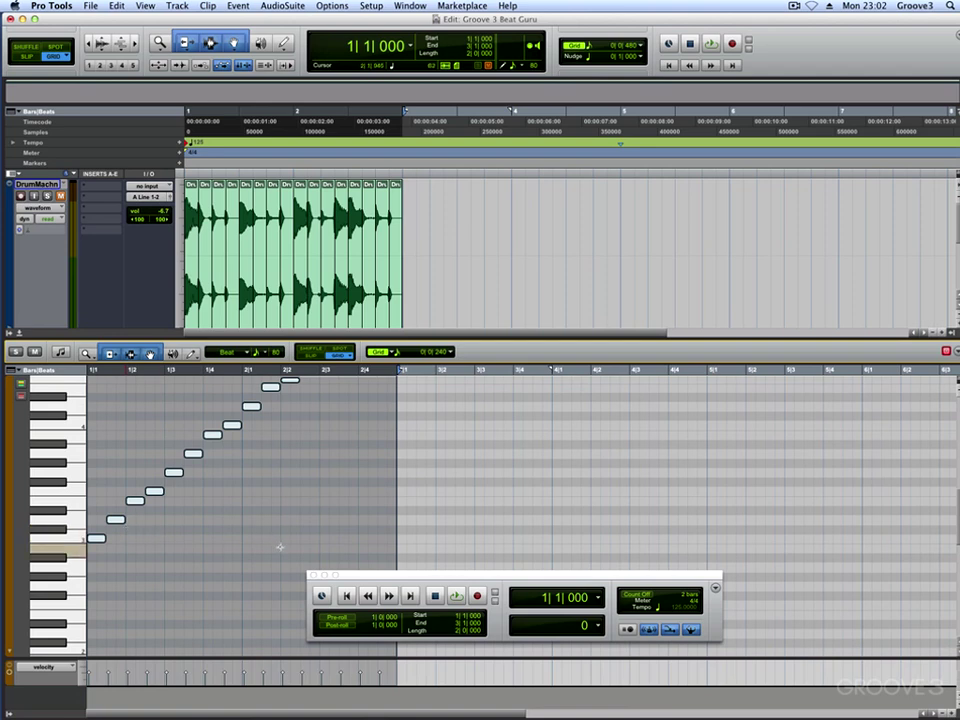
{"action": "key", "text": "space"}
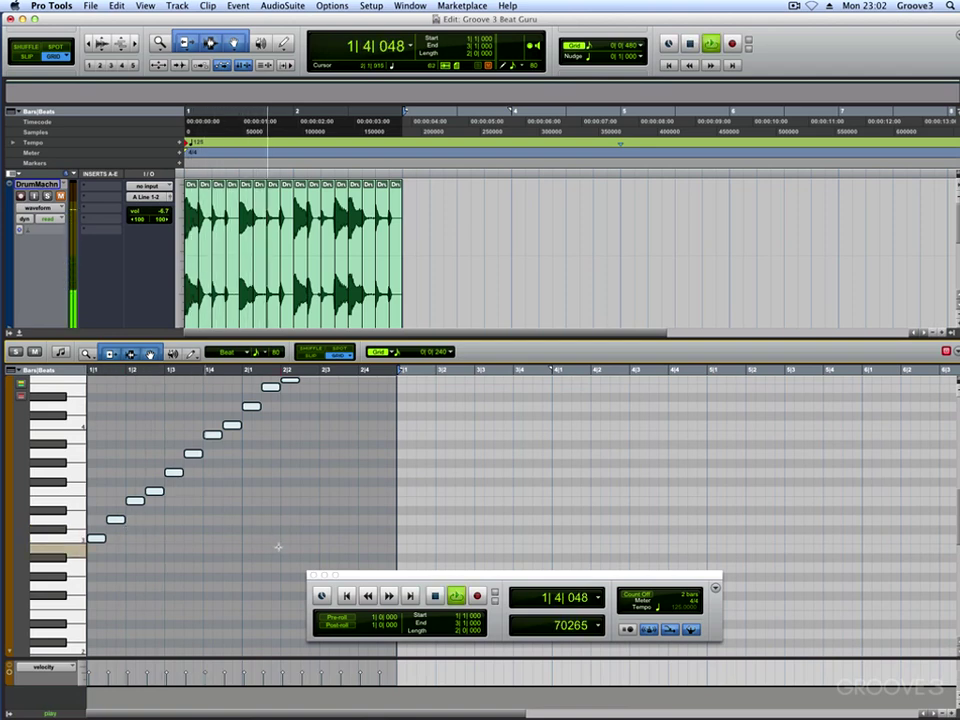
{"action": "scroll", "coordinate": [278, 547], "scroll_direction": "up", "scroll_amount": 1}
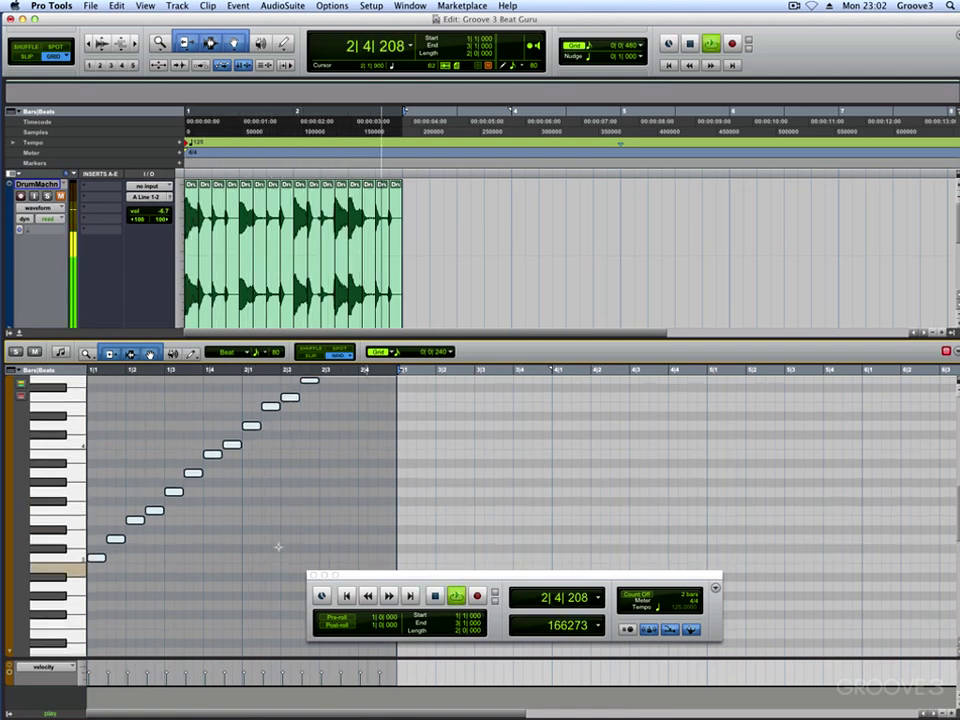
{"action": "key", "text": "space"}
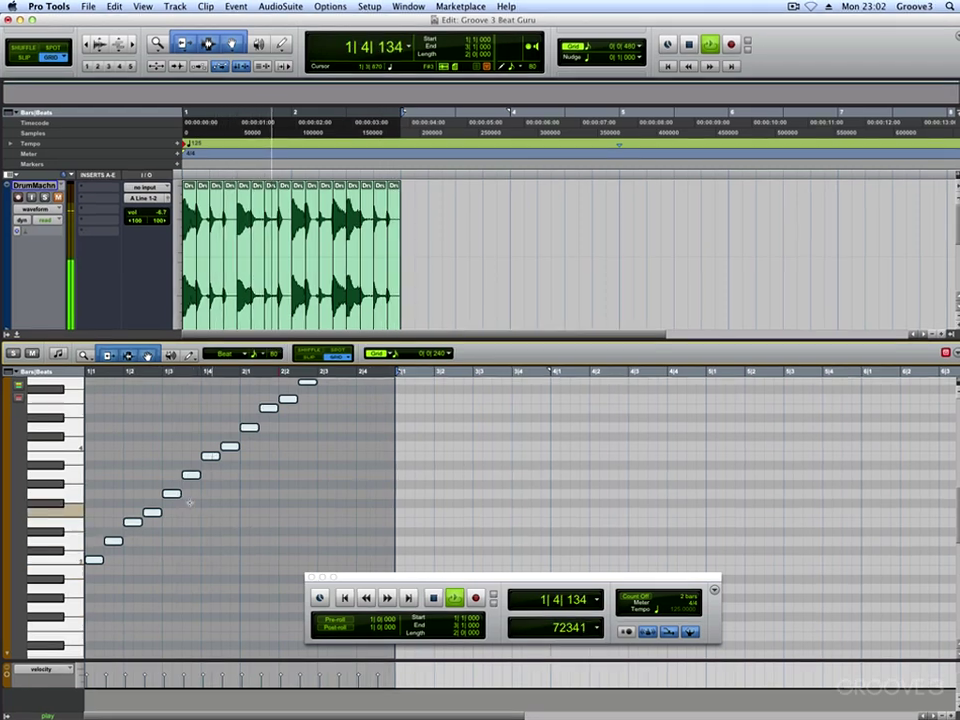
- Select the note at 1|3 and audition the Beat-02 pattern
{"action": "left_click", "coordinate": [175, 496]}
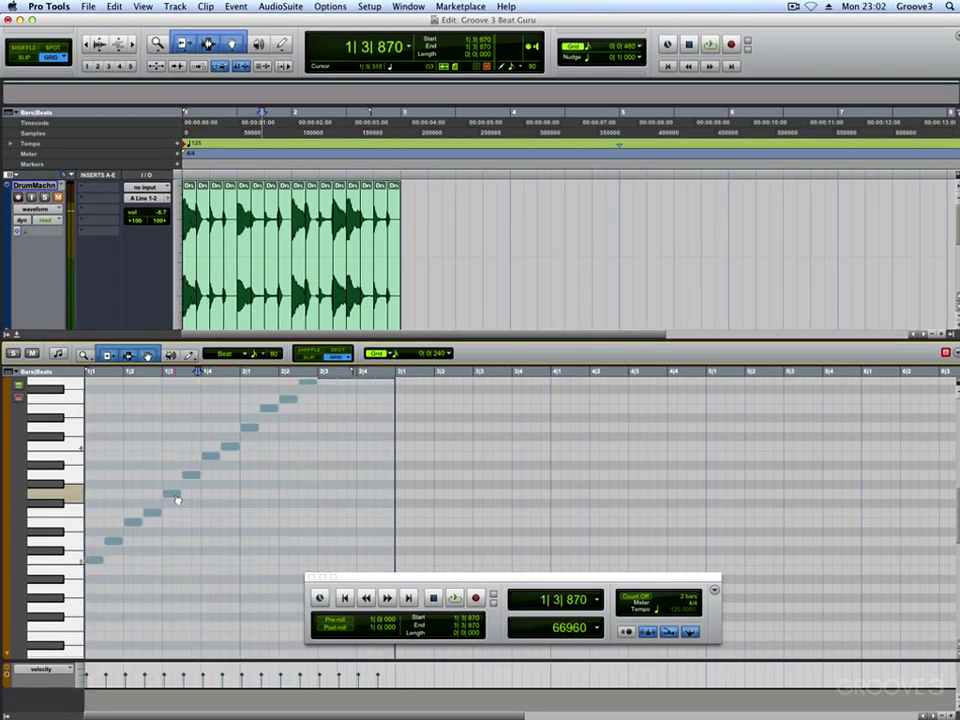
{"action": "left_click", "coordinate": [175, 496]}
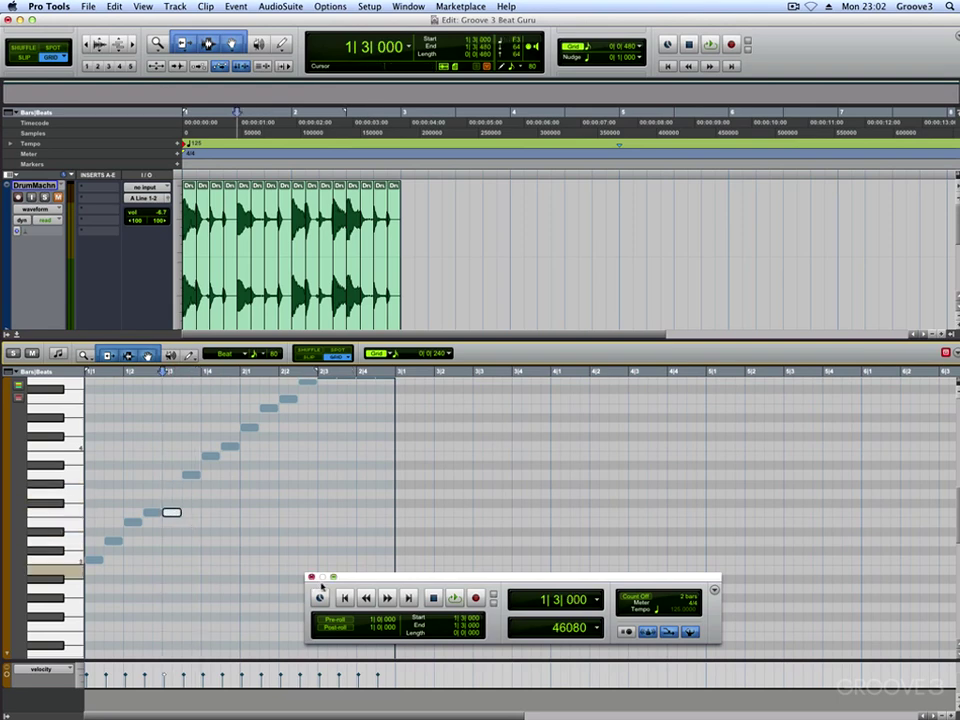
{"action": "key", "text": "space"}
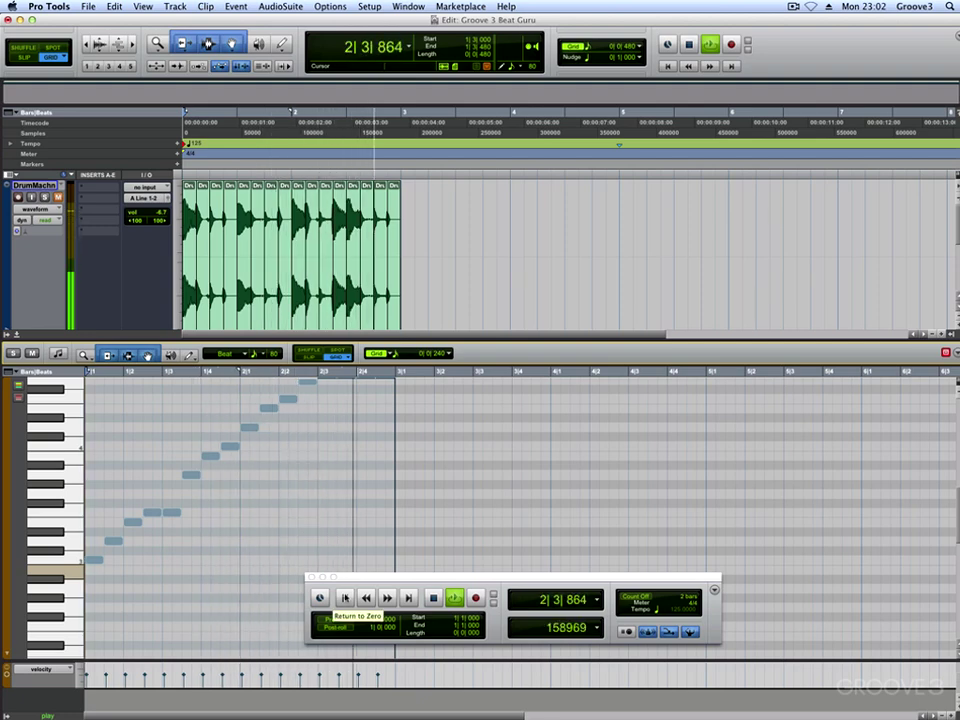
{"action": "left_click", "coordinate": [345, 598]}
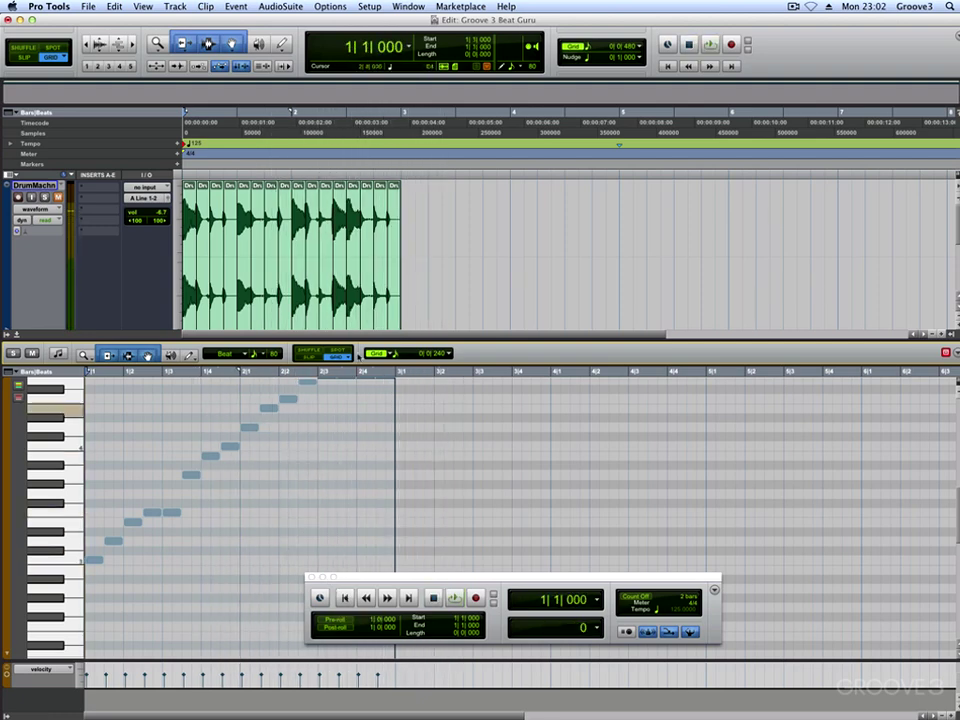
{"action": "left_click", "coordinate": [290, 500]}
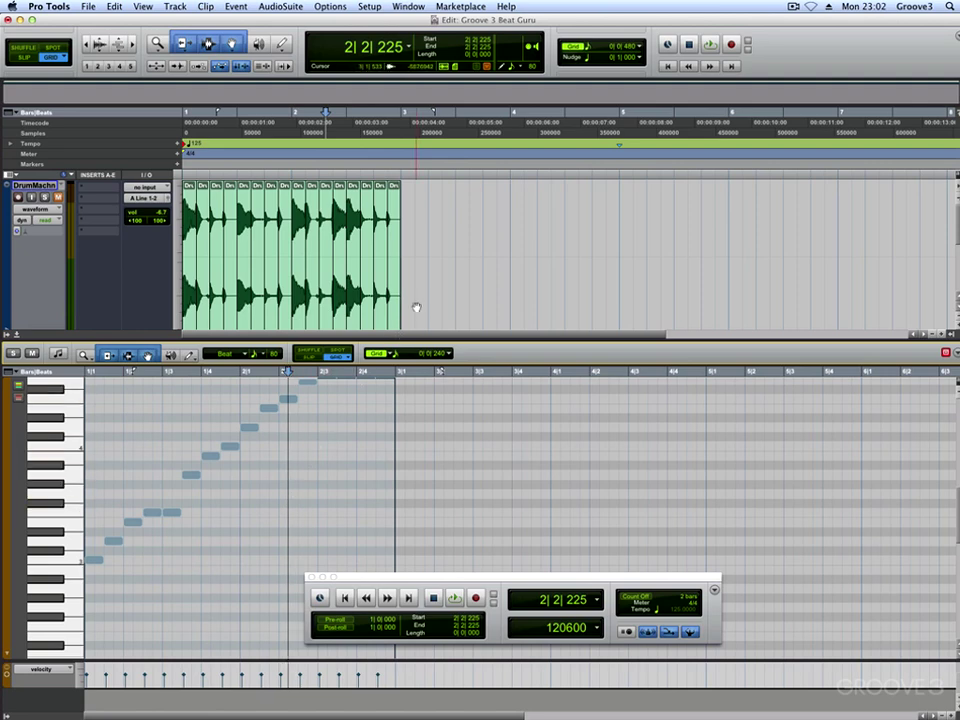
{"action": "scroll", "coordinate": [416, 306], "scroll_direction": "down", "scroll_amount": 3}
{"action": "left_click", "coordinate": [369, 313]}
{"action": "key", "text": "space"}
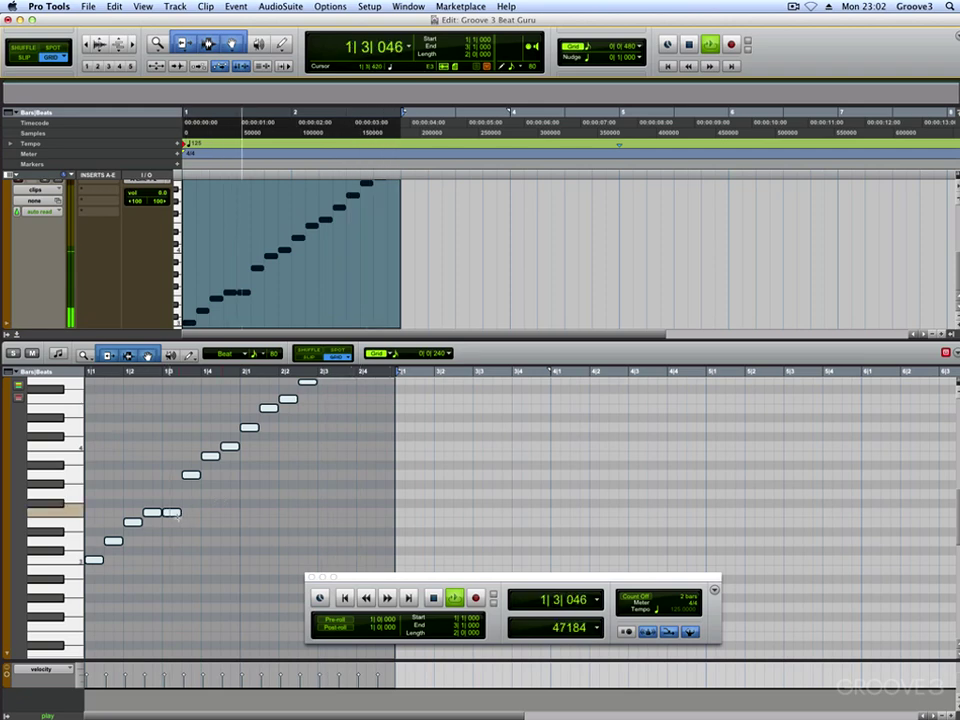
{"action": "key", "text": "space"}
- Raise the single note at beat 1|3 from F3 to G3
{"action": "left_click_drag", "start_coordinate": [180, 512], "coordinate": [180, 503]}
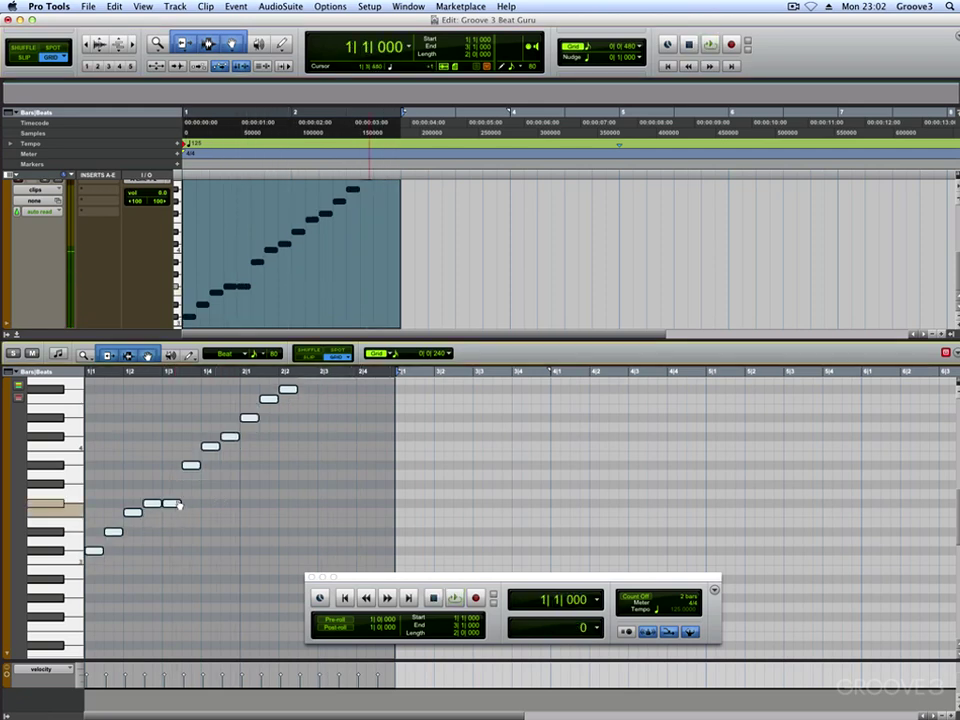
{"action": "key", "text": "super+z"}
{"action": "left_click", "coordinate": [176, 513]}
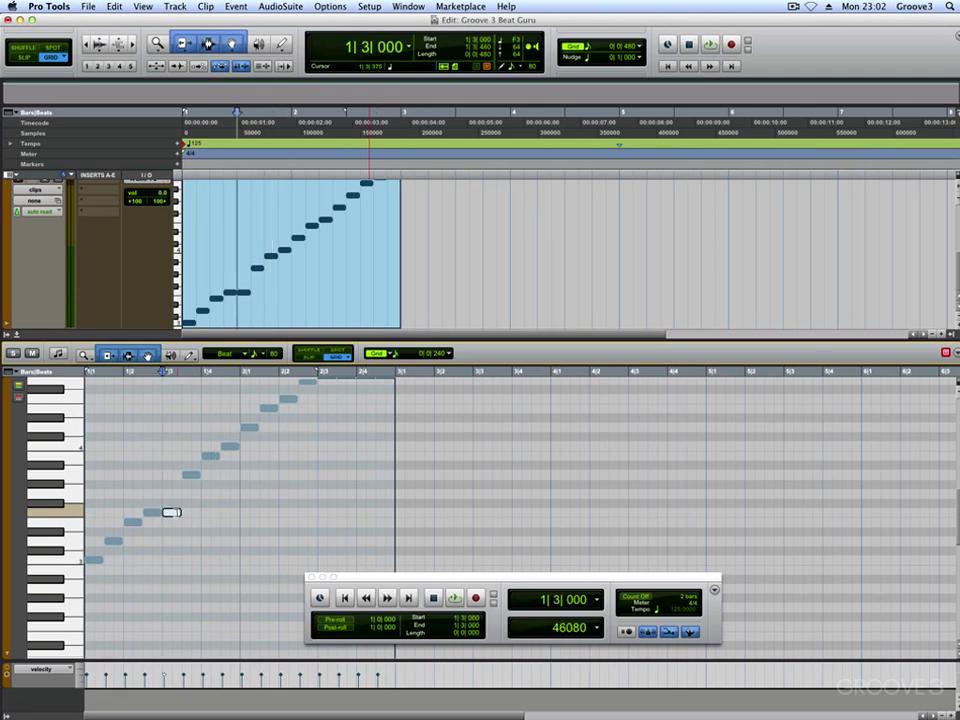
{"action": "left_click_drag", "start_coordinate": [175, 516], "coordinate": [192, 495]}
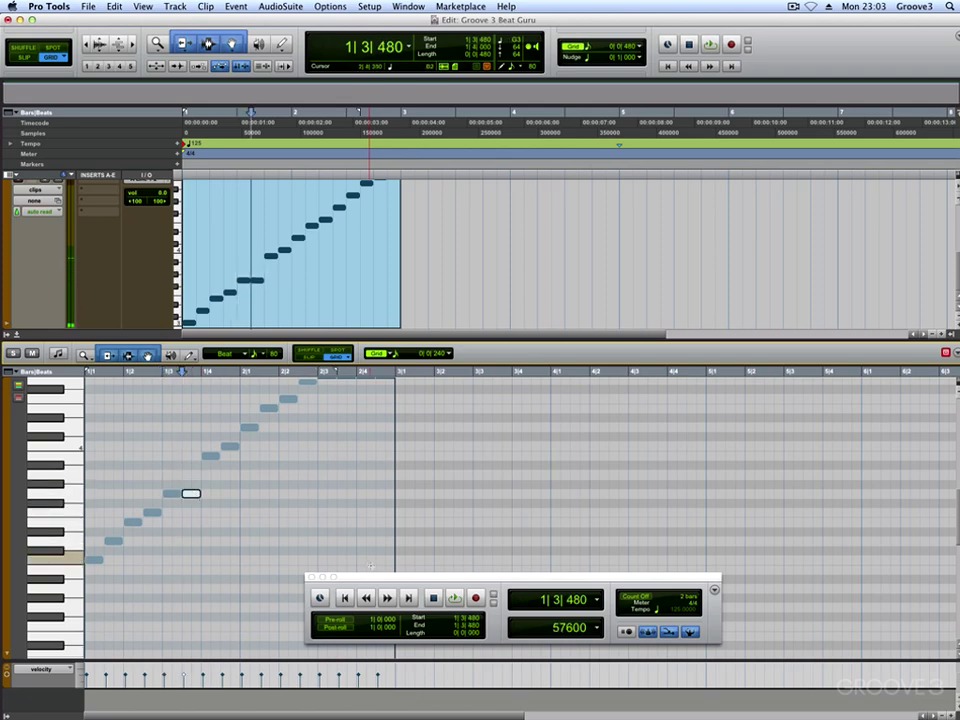
- Play back the edited Beat-02 clip from the start to check it
{"action": "left_click", "coordinate": [347, 598]}
{"action": "key", "text": "space"}
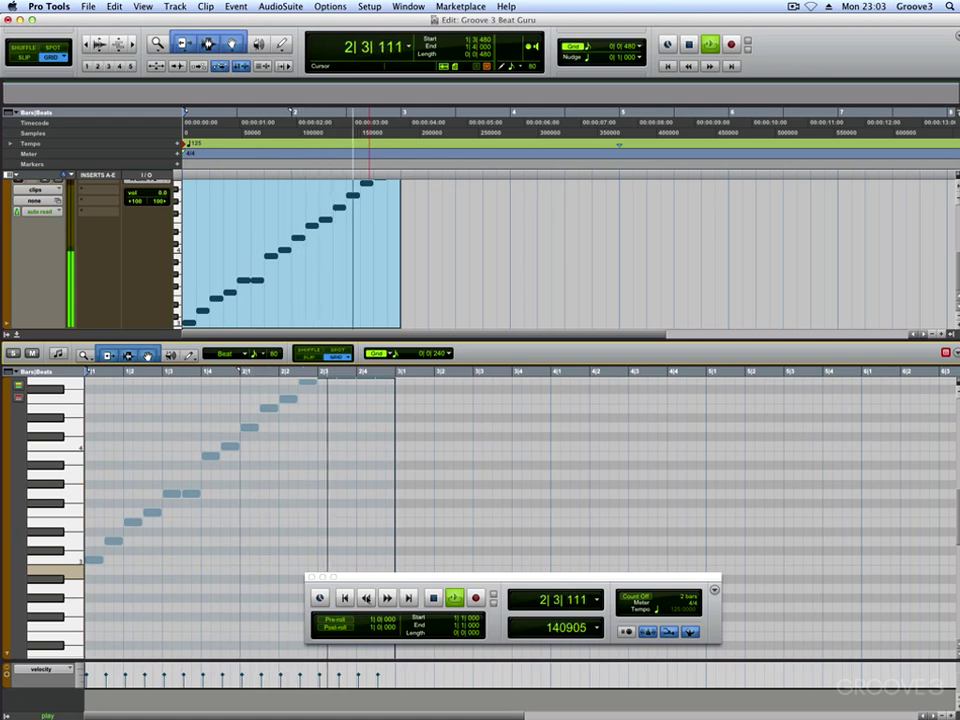
{"action": "key", "text": "space"}
{"action": "left_click", "coordinate": [366, 321]}
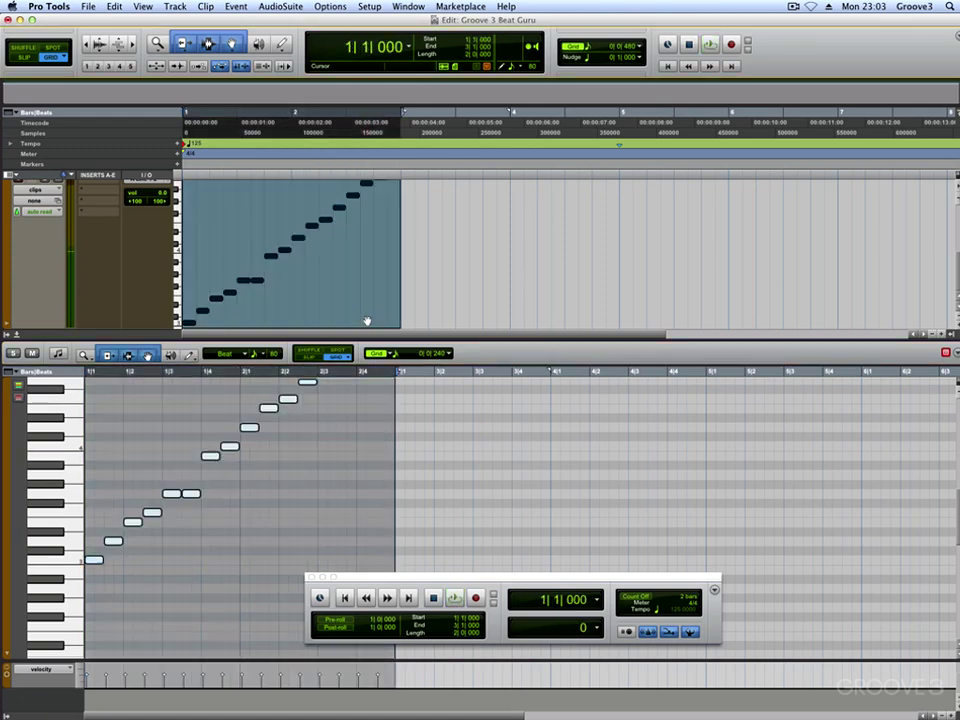
{"action": "key", "text": "space"}
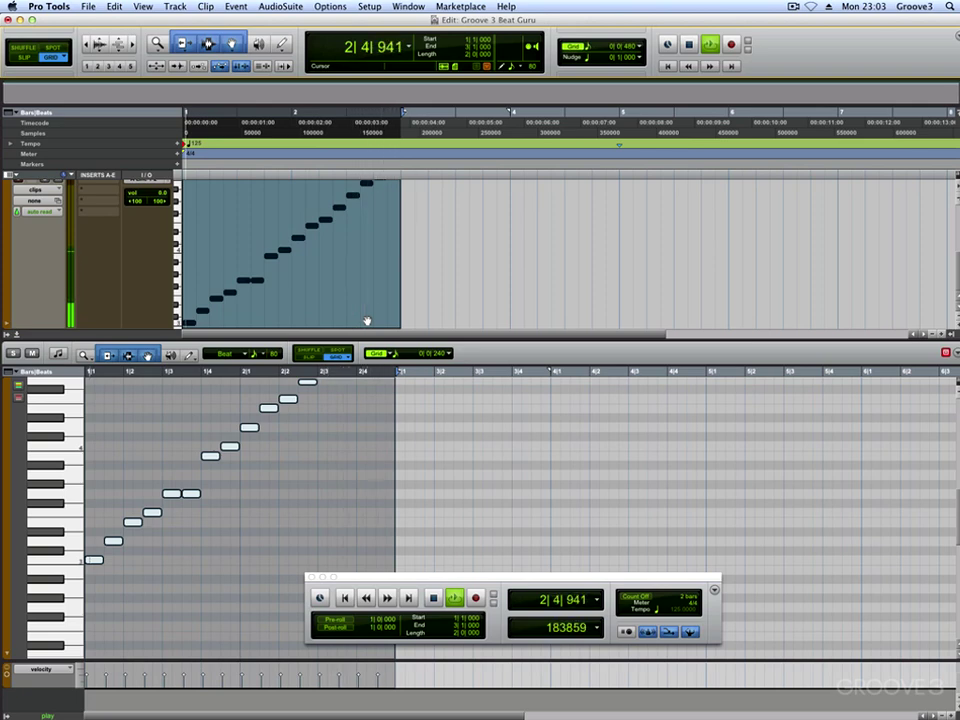
{"action": "key", "text": "space"}
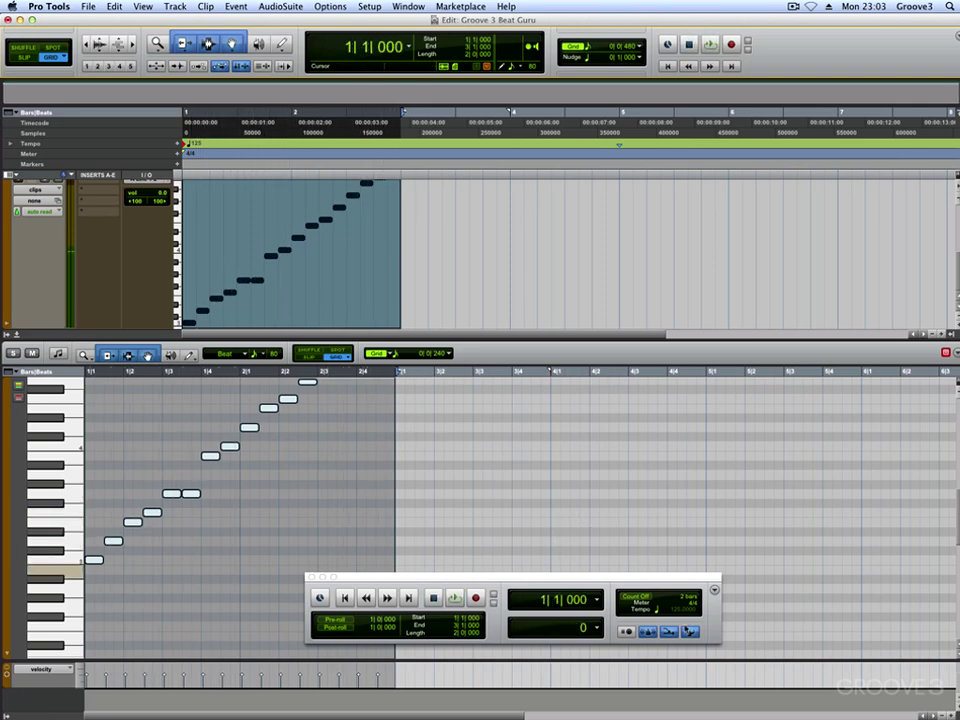
- Switch to manual tempo and try the loop at about 98 and 116 BPM
{"action": "left_click", "coordinate": [682, 627]}
{"action": "left_click_drag", "start_coordinate": [675, 610], "coordinate": [678, 621]}
{"action": "key", "text": "space"}
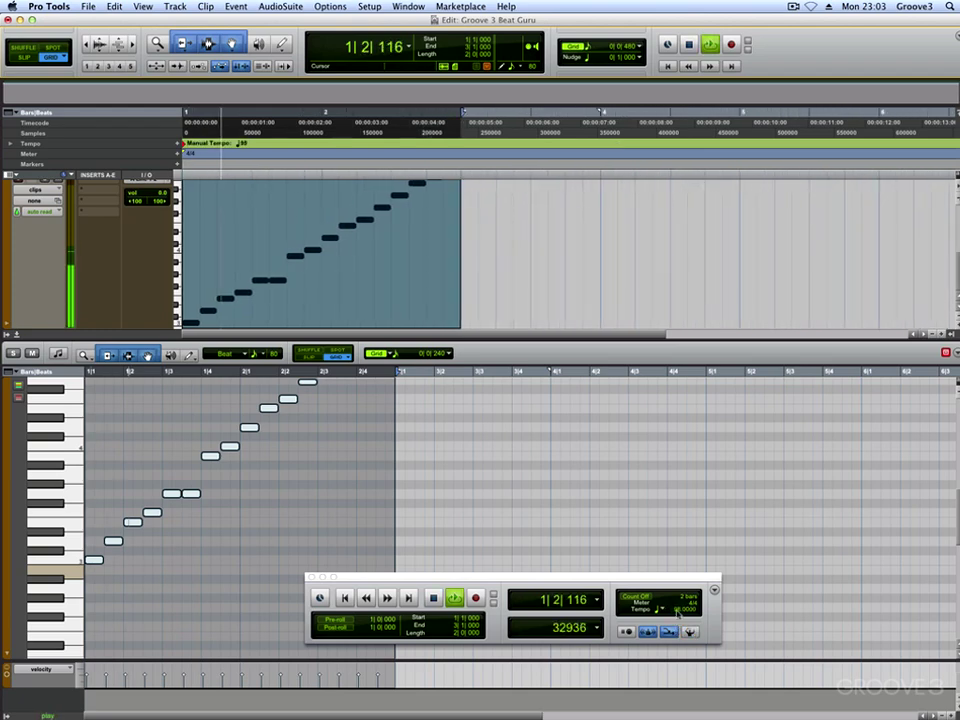
{"action": "left_click_drag", "start_coordinate": [677, 605], "coordinate": [679, 586]}
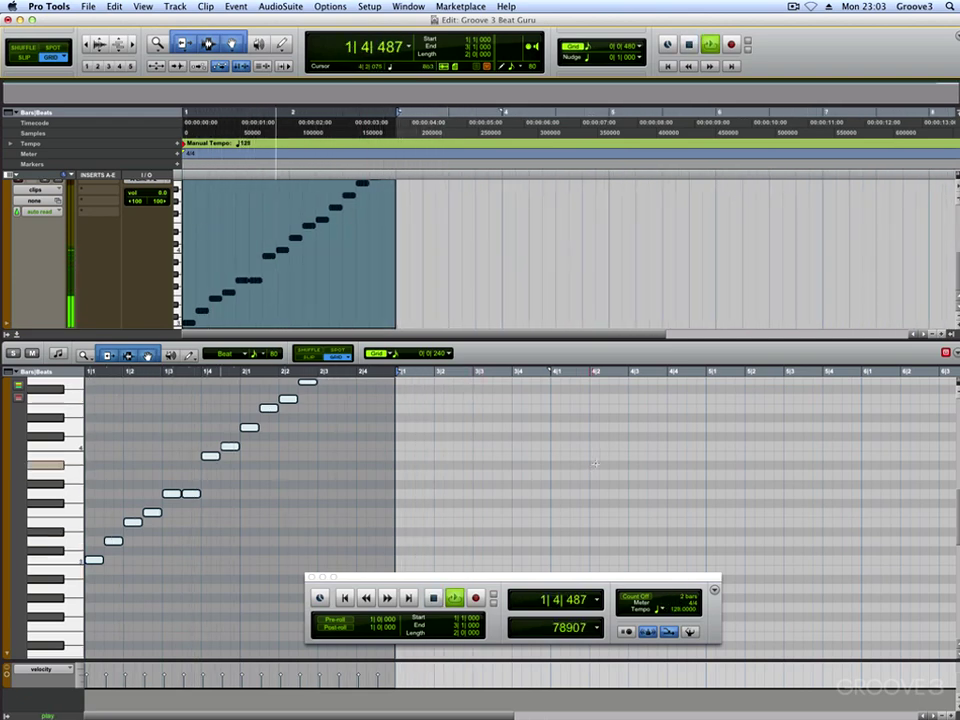
{"action": "key", "text": "space"}
- Set the tempo to 143 BPM, play the loop, and close the MIDI editor
{"action": "left_click_drag", "start_coordinate": [676, 641], "coordinate": [676, 627]}
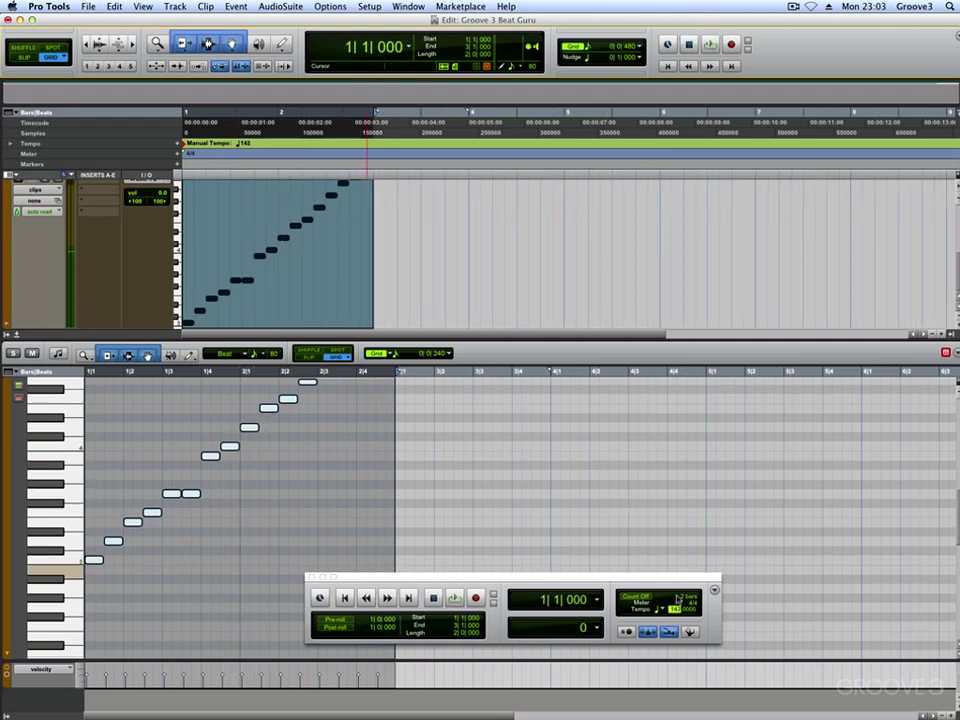
{"action": "key", "text": "space"}
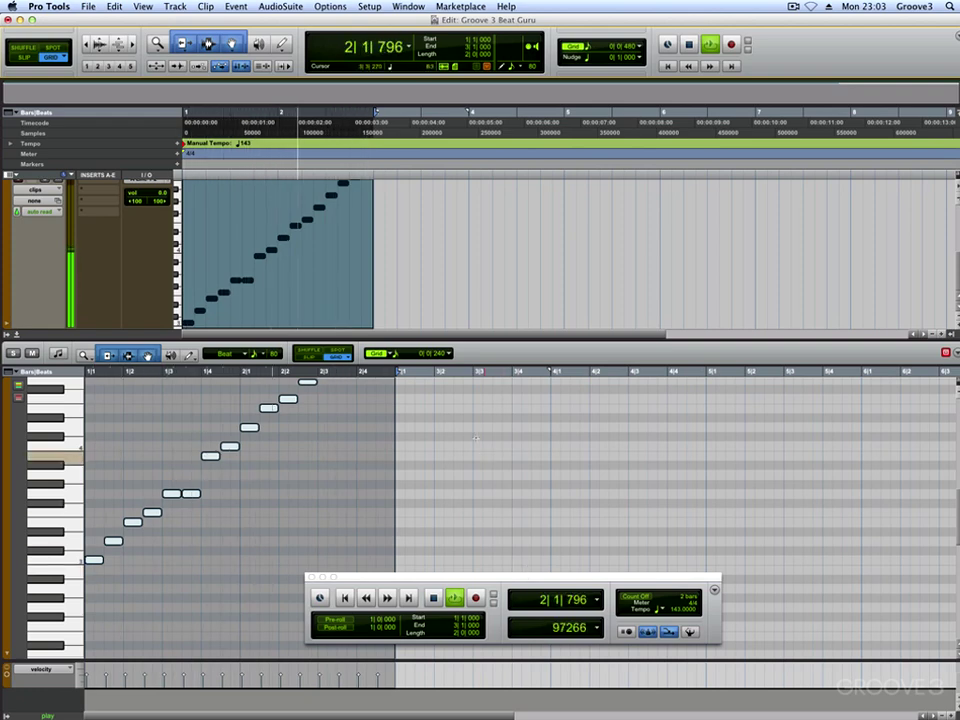
{"action": "left_click", "coordinate": [16, 334]}
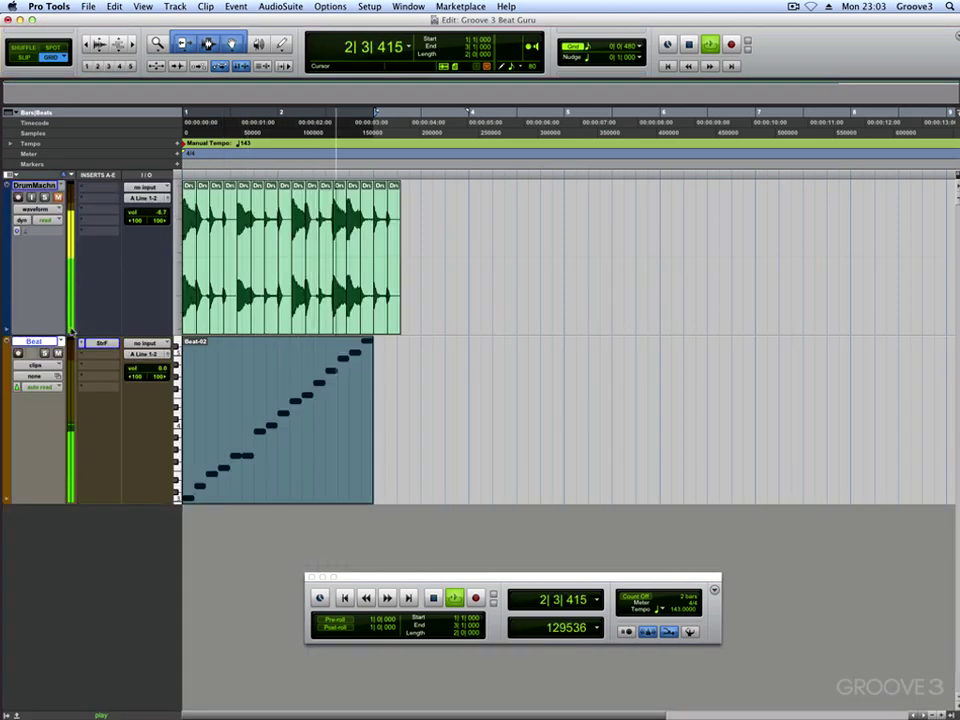
- In Structure Free's EDIT 2 page, set the LP24 filter with cutoff -39 % and resonance +37
{"action": "left_click", "coordinate": [101, 344]}
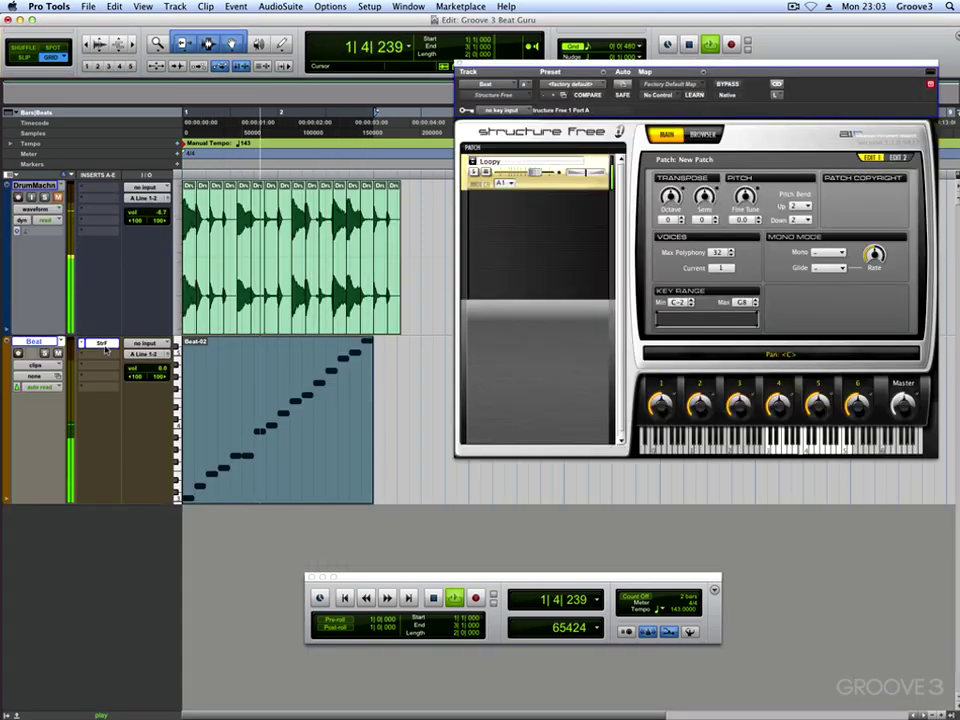
{"action": "left_click", "coordinate": [897, 158]}
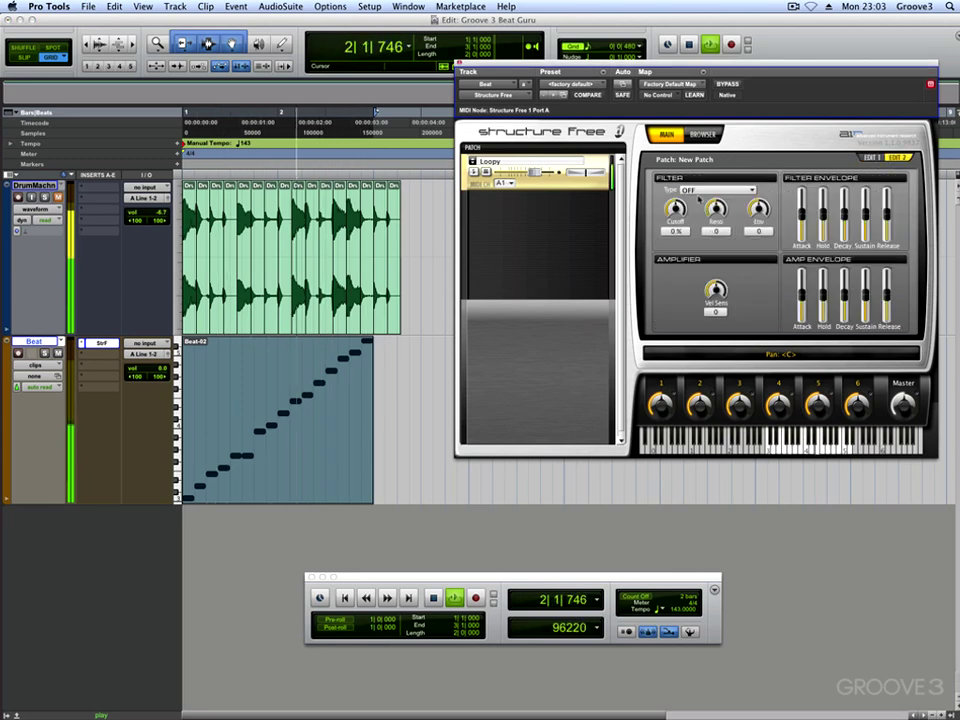
{"action": "left_click", "coordinate": [700, 191]}
{"action": "left_click", "coordinate": [700, 205]}
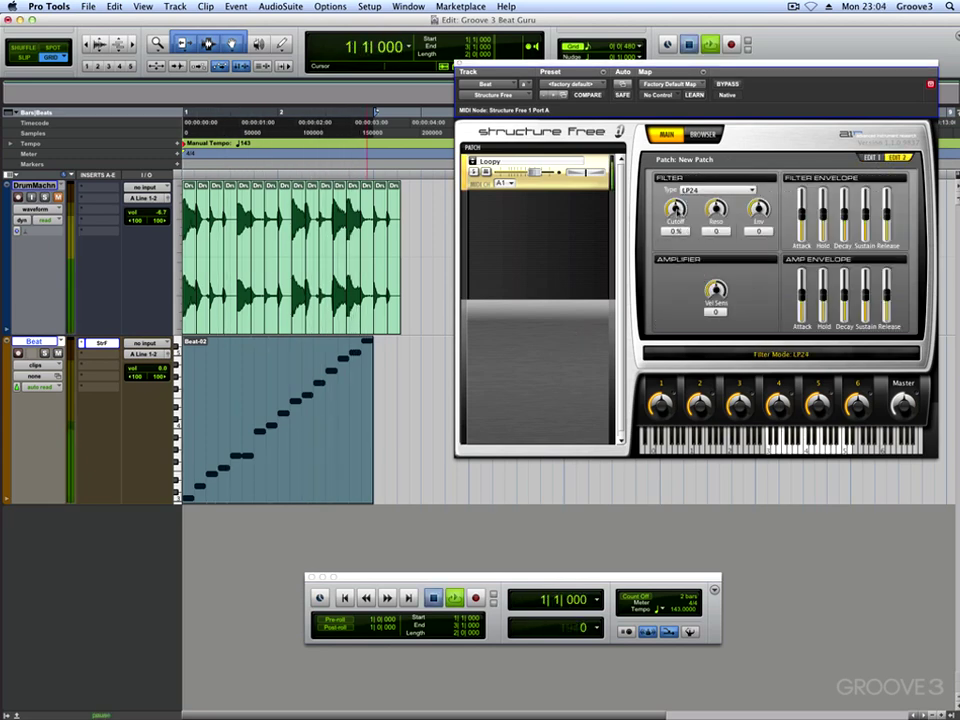
{"action": "left_click_drag", "start_coordinate": [677, 210], "coordinate": [728, 182]}
{"action": "mouse_move", "coordinate": [677, 212]}
{"action": "left_mouse_down"}
{"action": "mouse_move", "coordinate": [670, 226]}
{"action": "mouse_move", "coordinate": [666, 216]}
{"action": "left_mouse_up"}
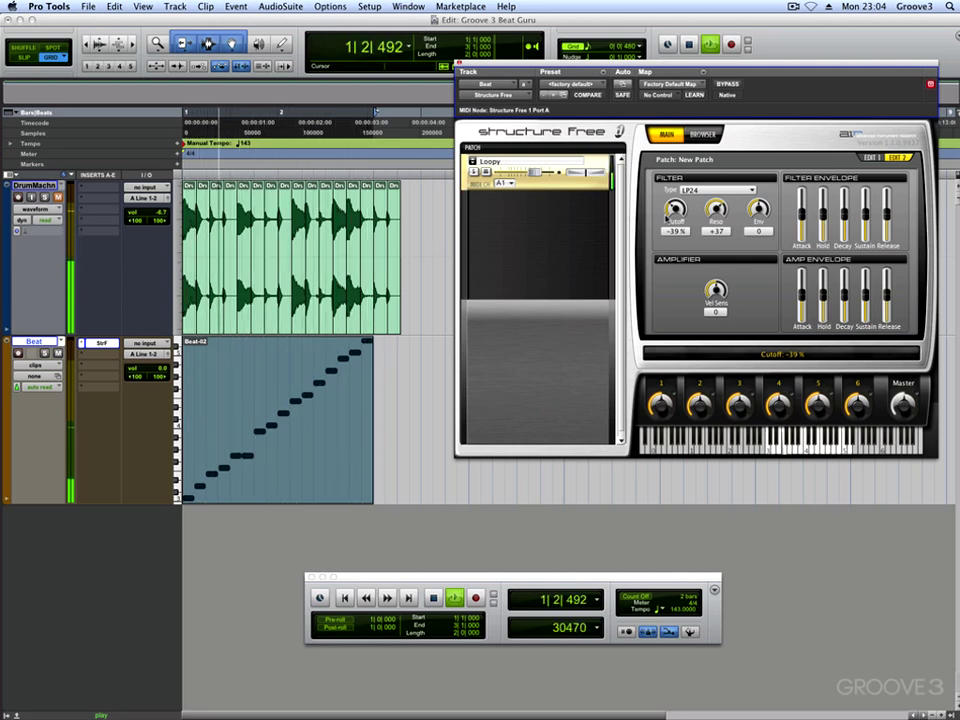
{"action": "key", "text": "space"}
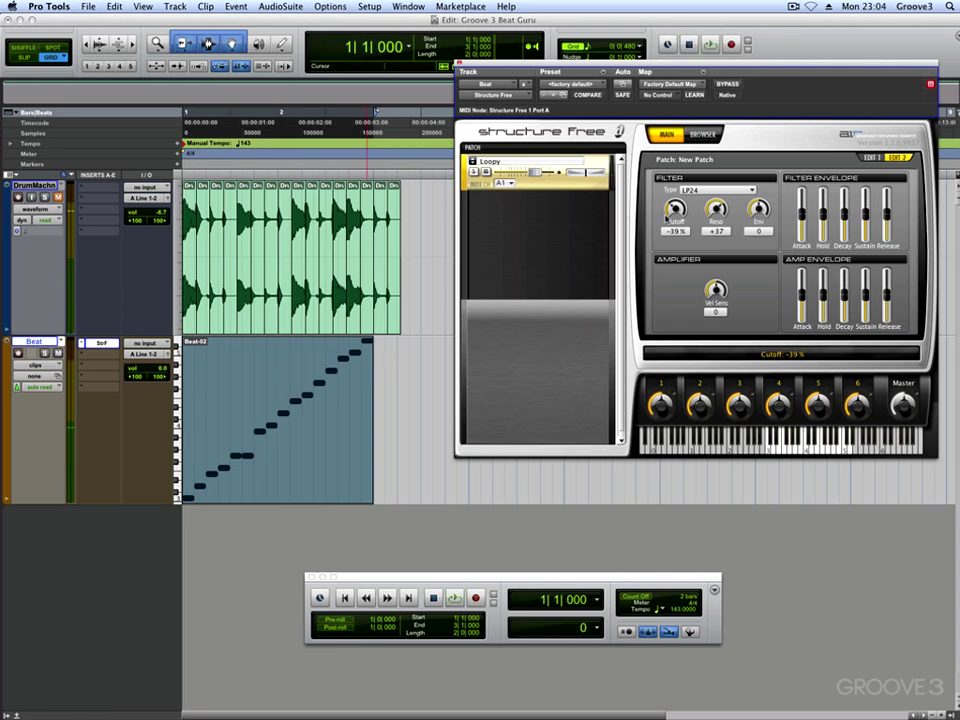